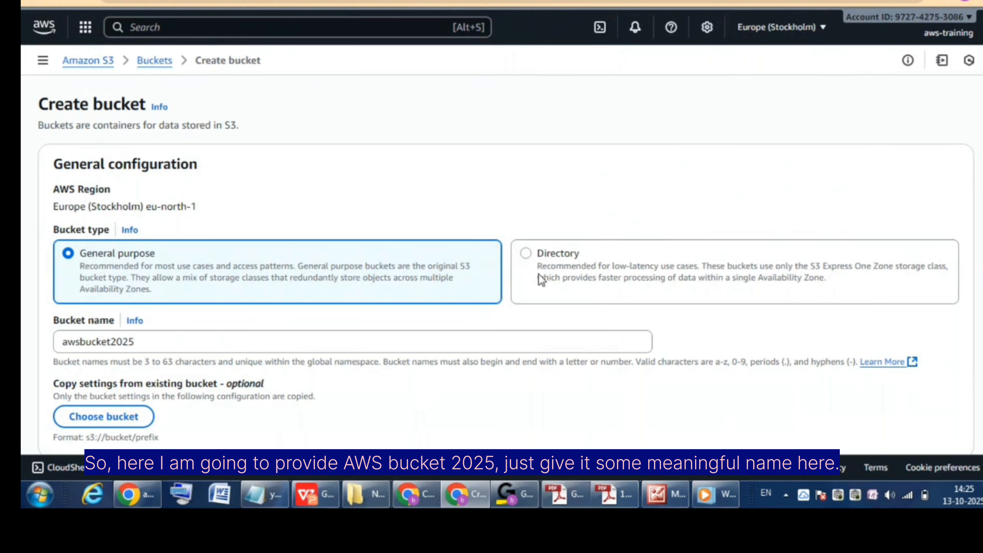
# Try to create the bucket awsbucket2025 with the default settings
pyautogui.scroll(-5, 503, 264)
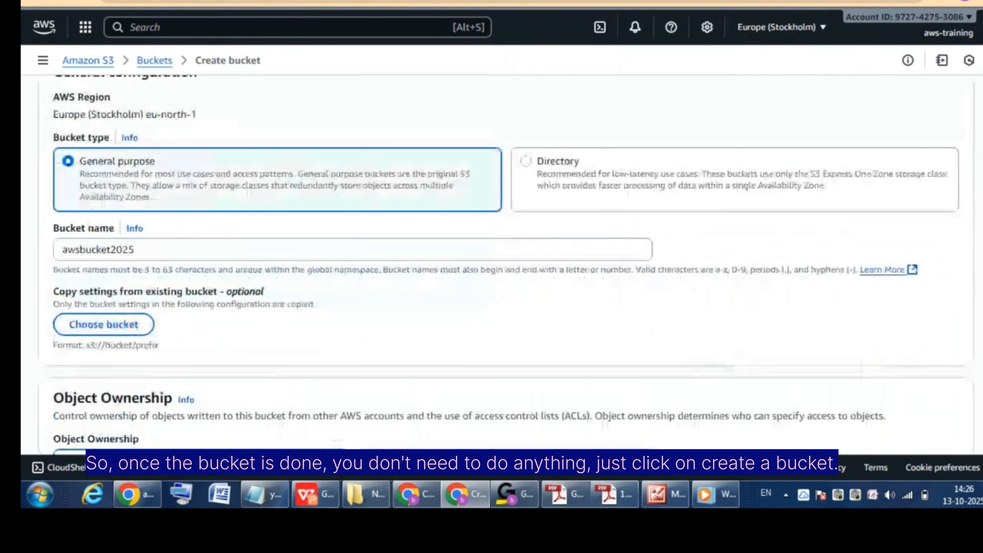
pyautogui.scroll(-15, 503, 263)
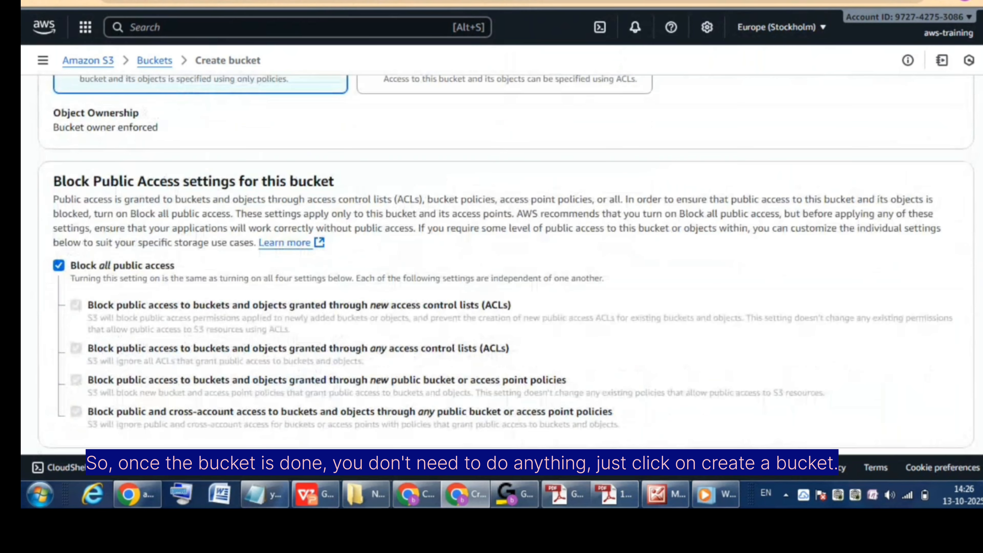
pyautogui.scroll(-10, 503, 264)
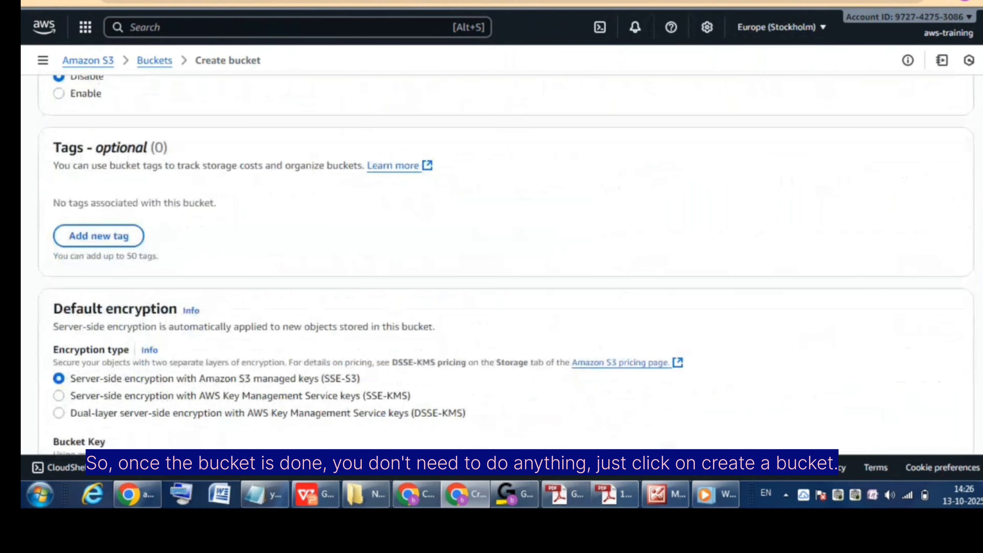
pyautogui.scroll(-1, 503, 263)
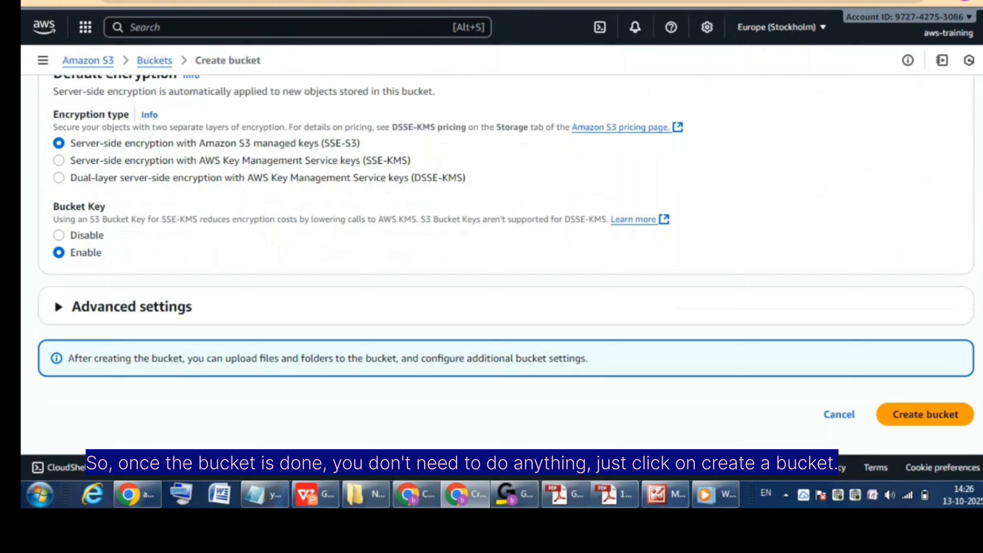
pyautogui.click(929, 415)
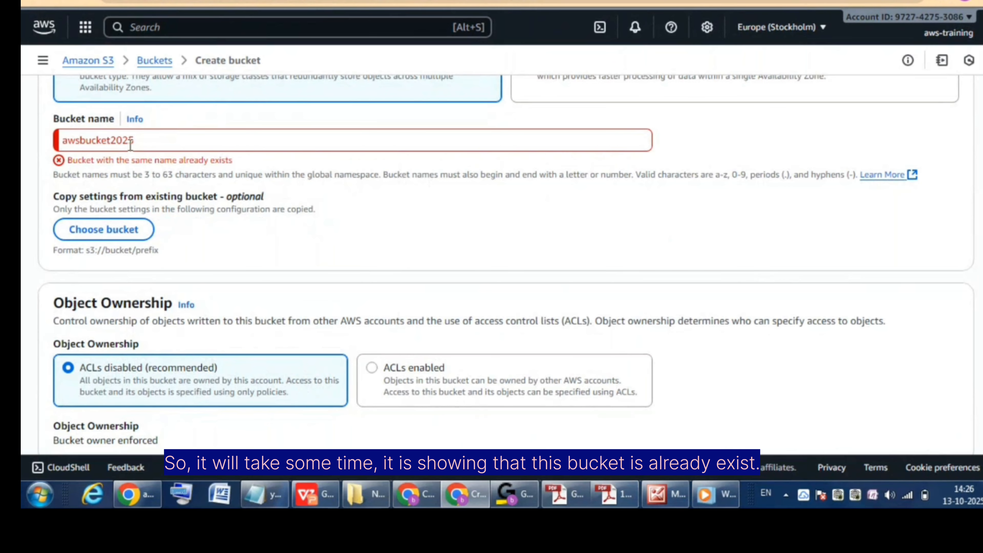
# Change the bucket name to awsbucket112025
pyautogui.click(147, 143)
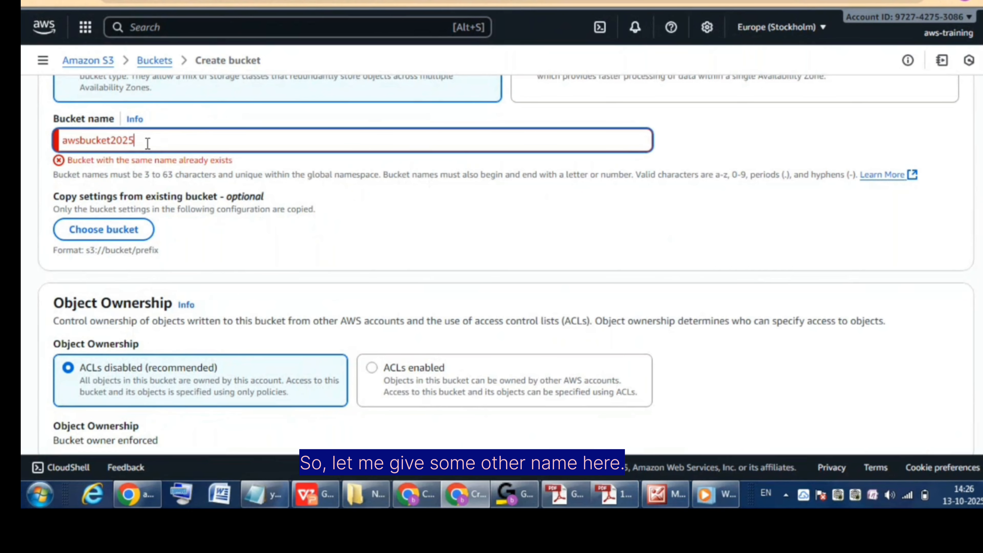
pyautogui.write('11')
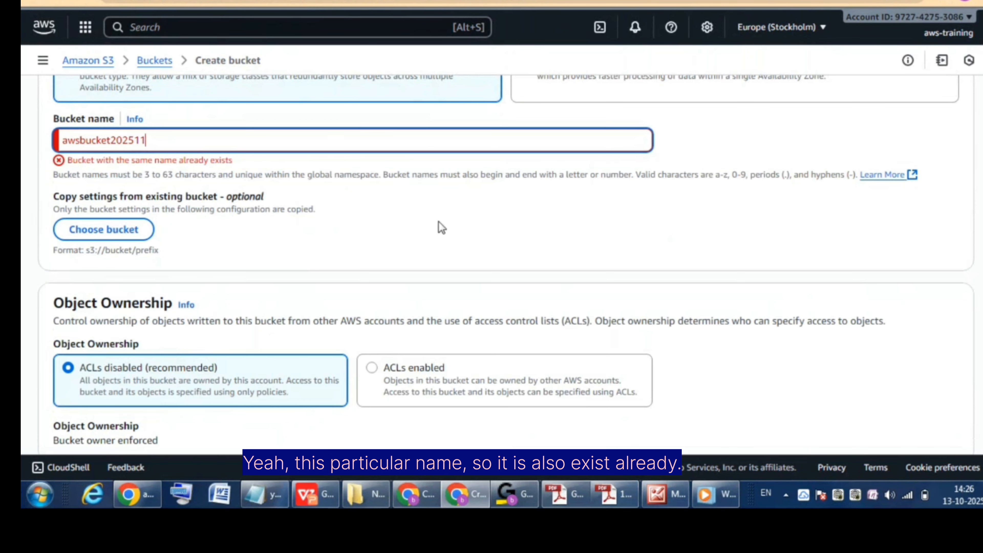
pyautogui.click(168, 148)
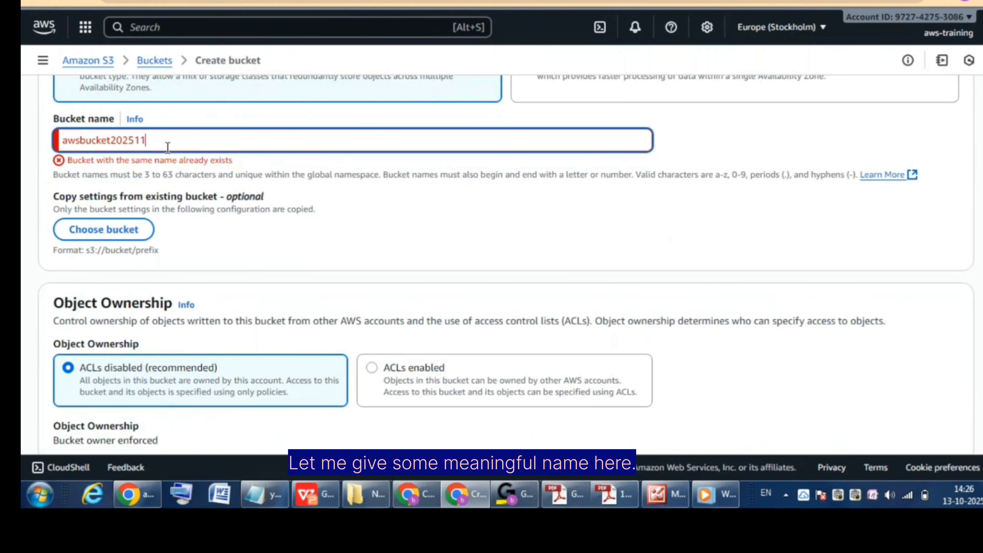
pyautogui.press('BackSpace')
pyautogui.press('BackSpace')
pyautogui.press('BackSpace')
pyautogui.press('BackSpace')
pyautogui.press('BackSpace')
pyautogui.press('BackSpace')
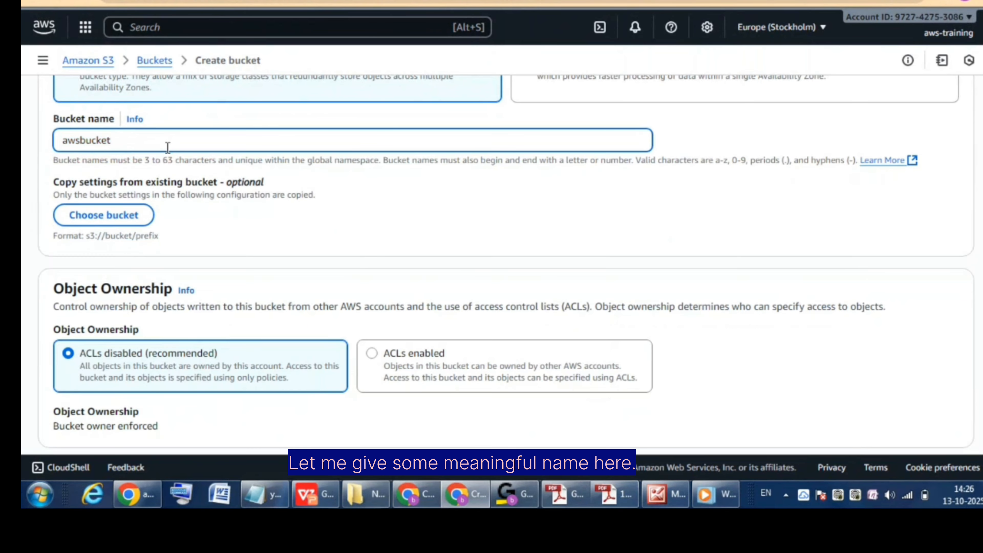
pyautogui.write('112025')
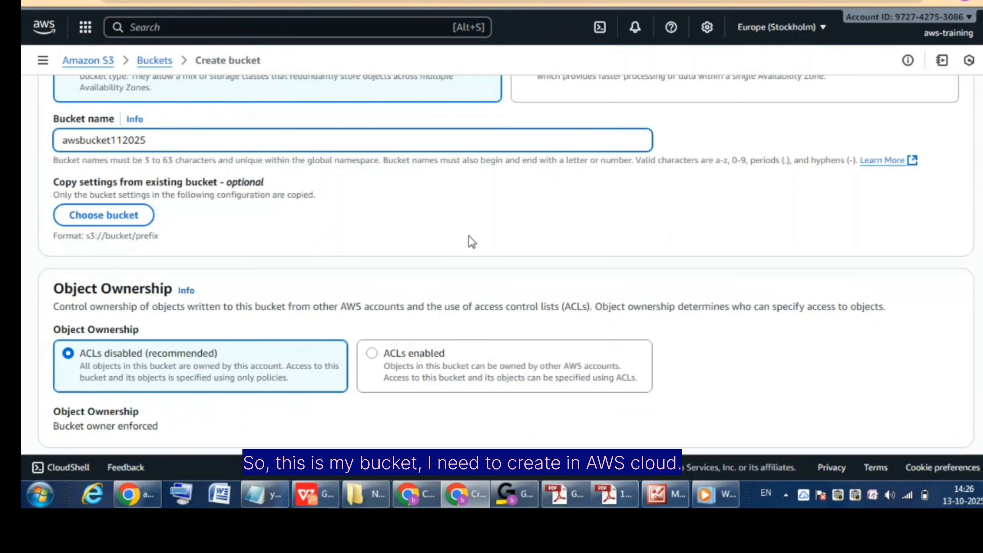
pyautogui.click(460, 223)
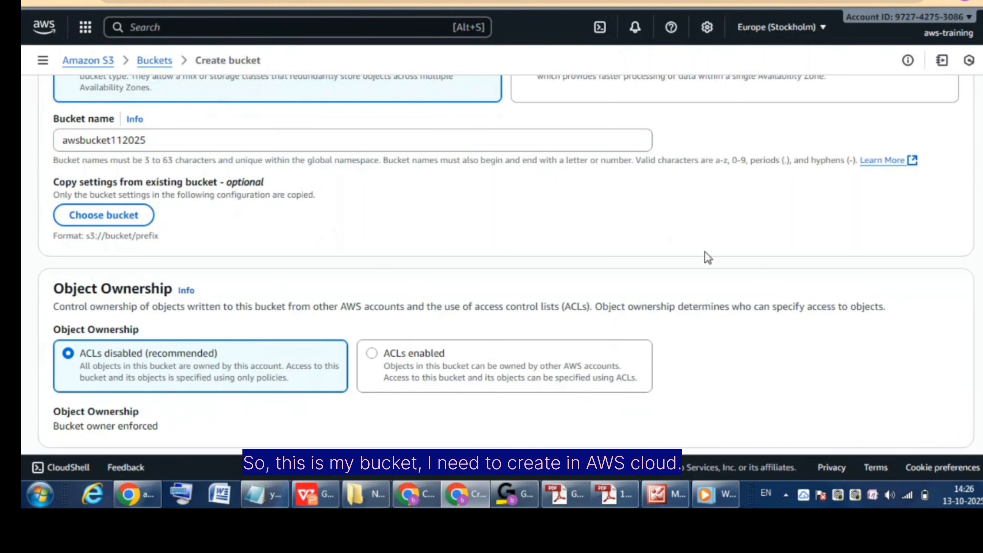
# Create the bucket with the remaining default settings and open it from the bucket list
pyautogui.scroll(-15, 506, 262)
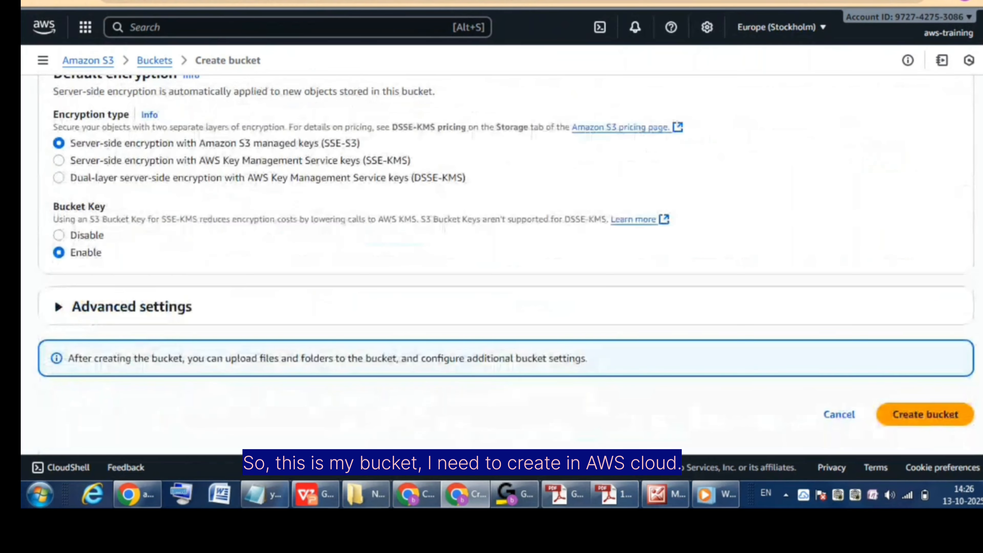
pyautogui.click(929, 416)
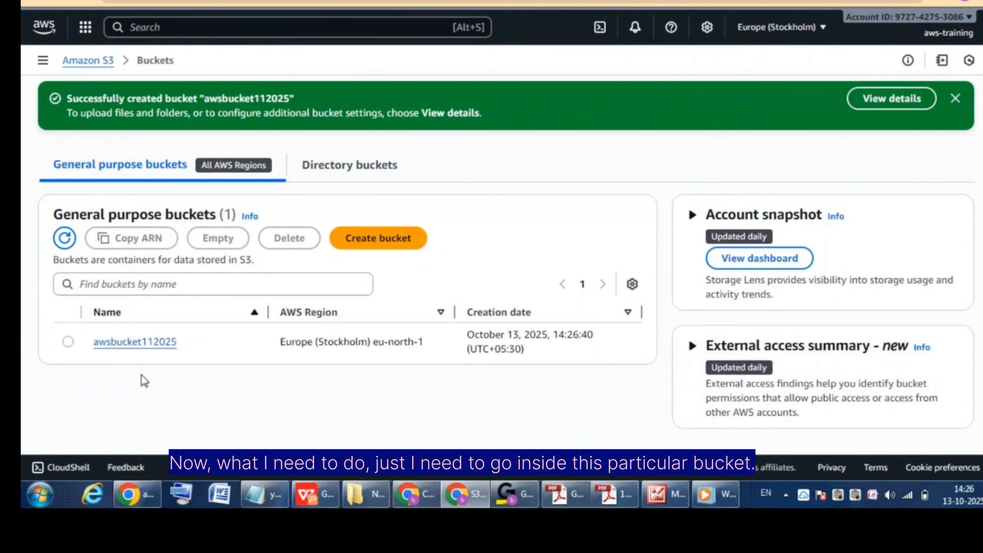
pyautogui.click(143, 342)
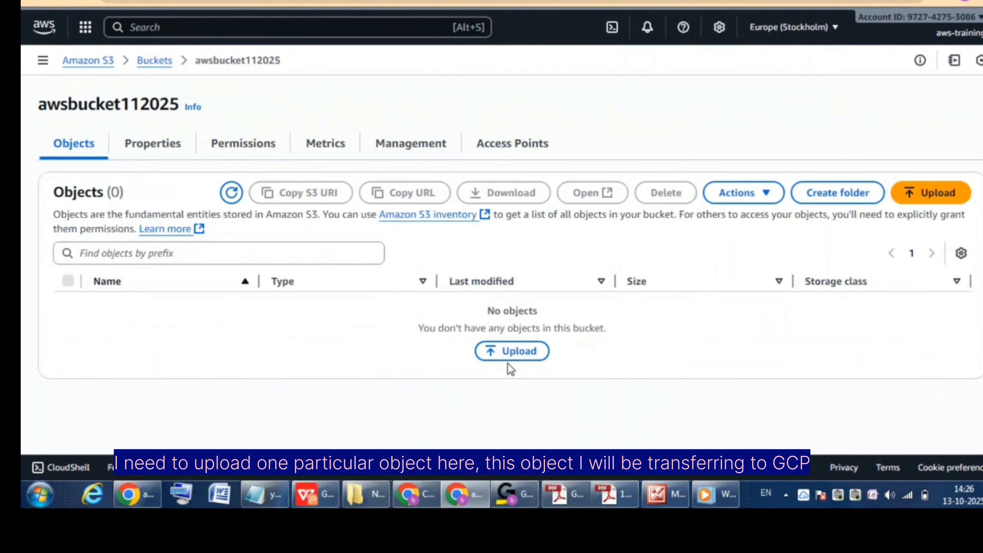
# Add the image 11.jpg to the bucket's upload list and return to the bucket without uploading it
pyautogui.click(512, 354)
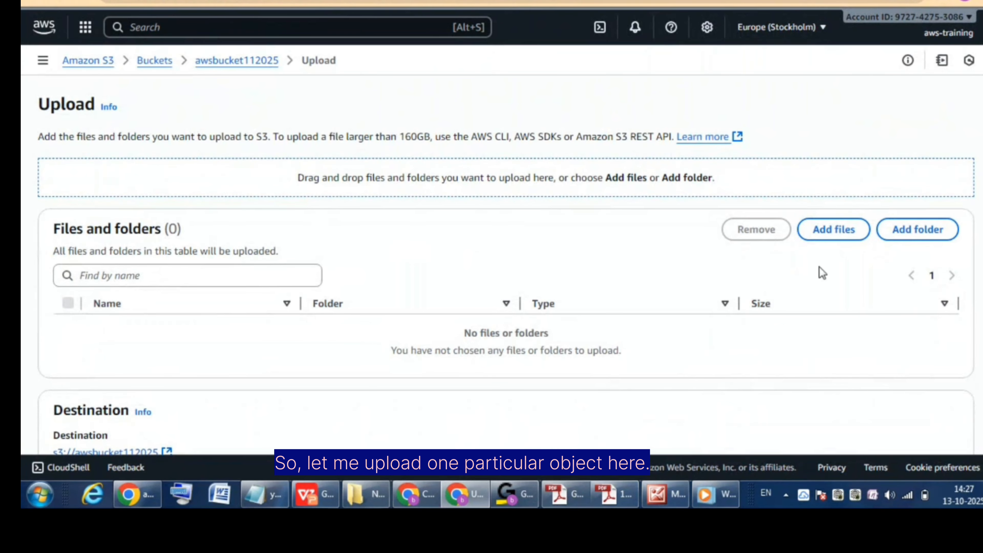
pyautogui.click(835, 236)
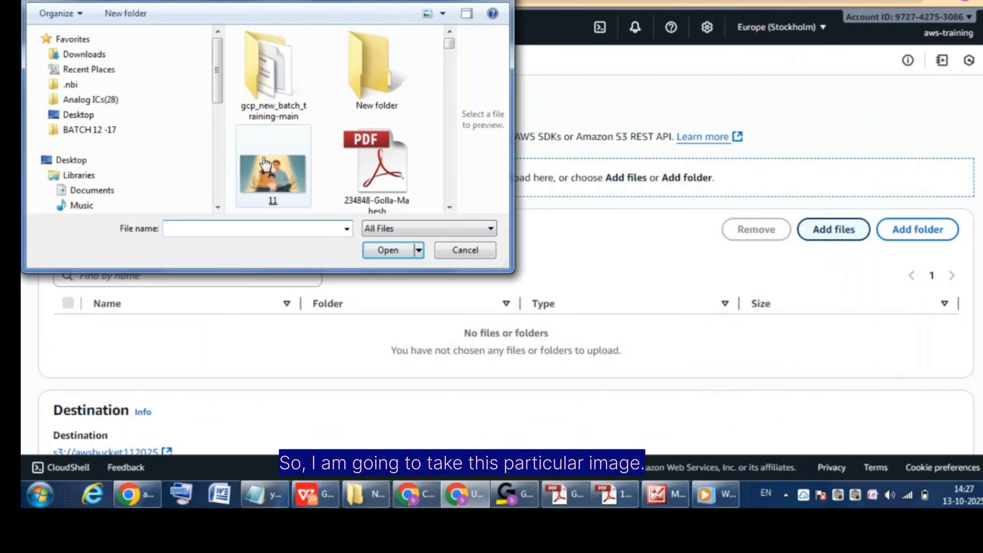
pyautogui.doubleClick(281, 166)
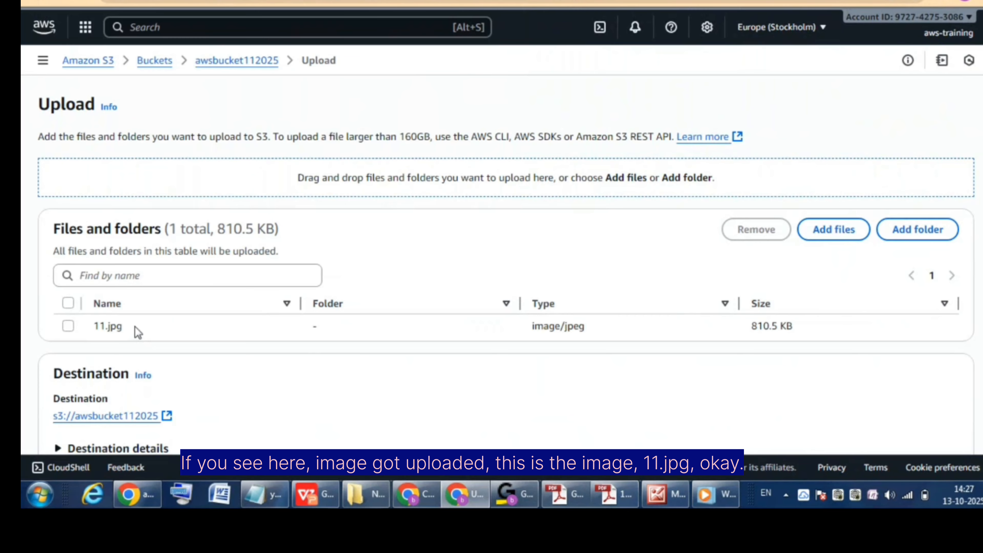
pyautogui.moveTo(135, 327); pyautogui.dragTo(93, 326)
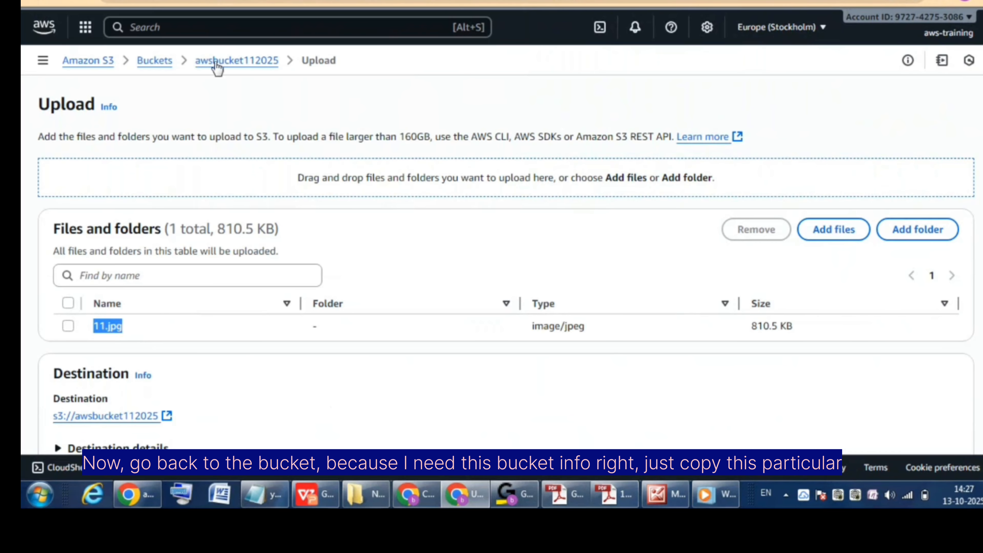
pyautogui.click(231, 65)
pyautogui.click(232, 62)
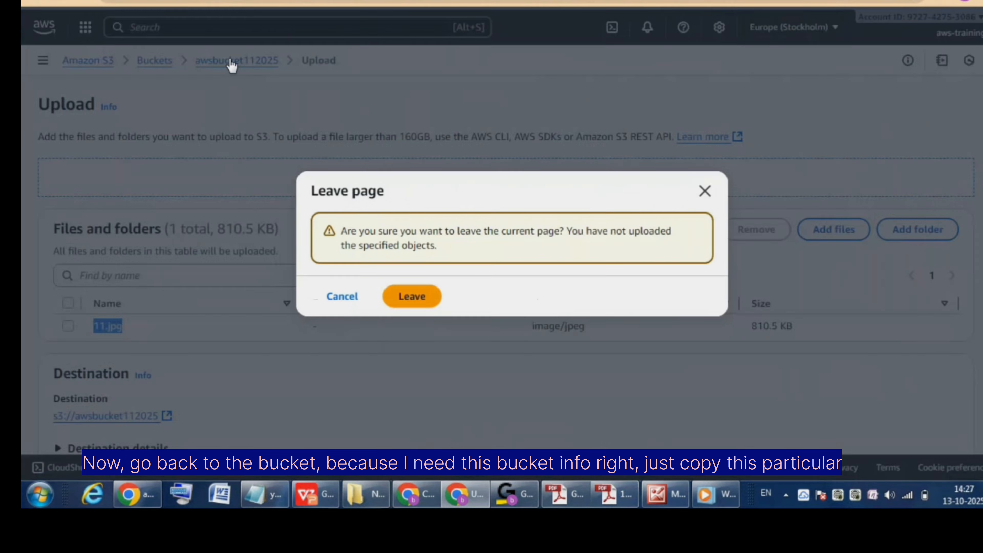
pyautogui.click(411, 296)
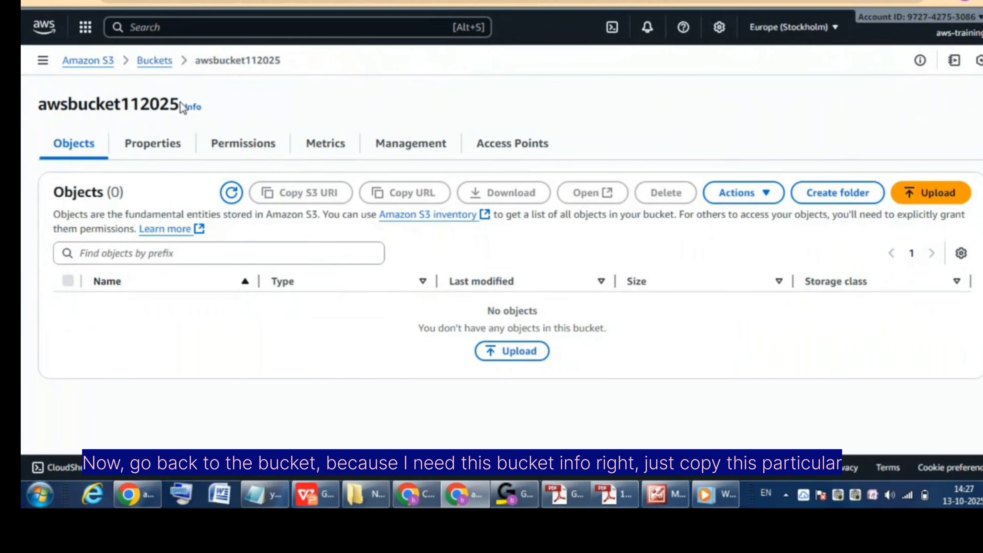
# Copy the bucket name awsbucket112025 and paste it on a new line below step 1 of the notes in the text editor
pyautogui.moveTo(179, 105); pyautogui.dragTo(42, 106)
pyautogui.hotkey('ctrl', 'c')
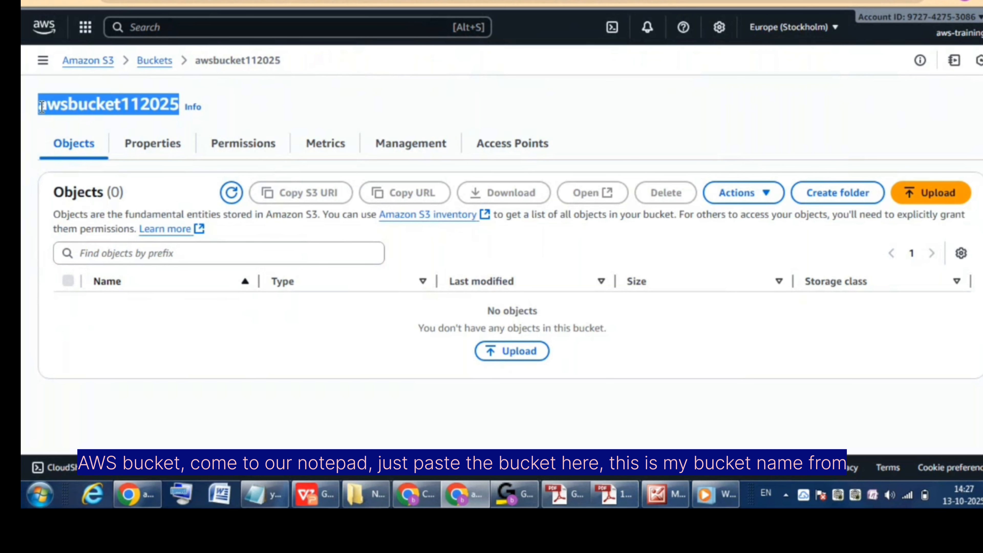
pyautogui.click(276, 502)
pyautogui.click(477, 142)
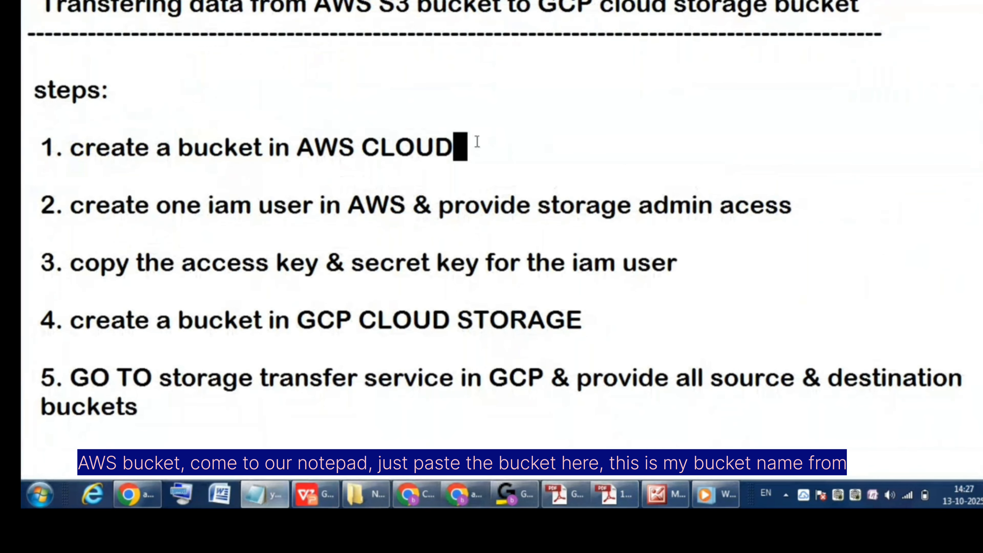
pyautogui.press('Return')
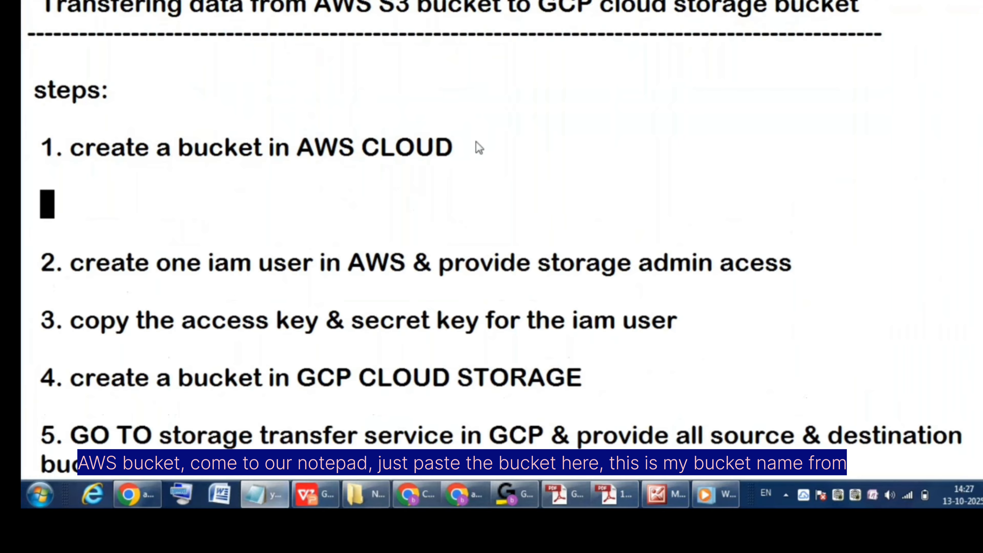
pyautogui.hotkey('ctrl', 'v')
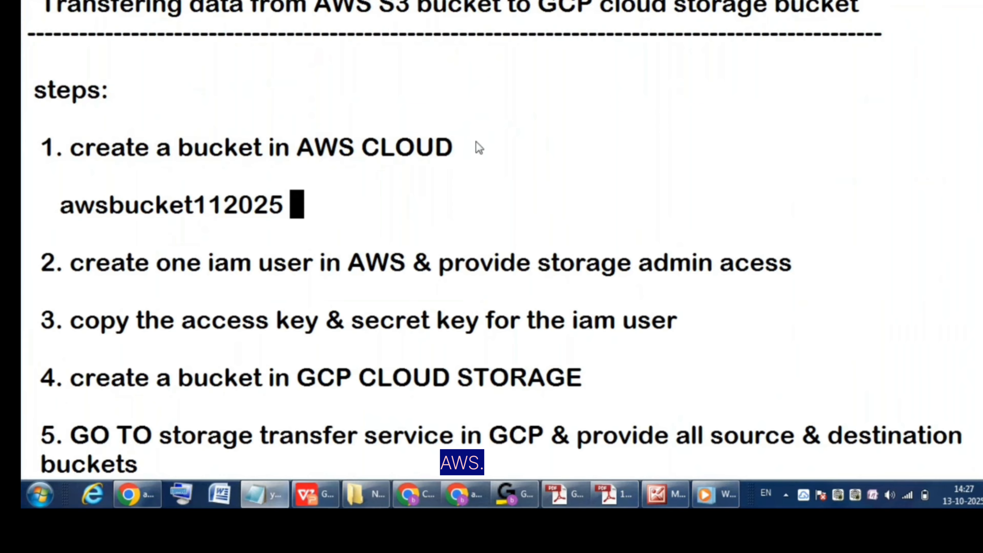
# Switch from the notes back to the AWS console in the browser and open the IAM Users page
pyautogui.doubleClick(230, 271)
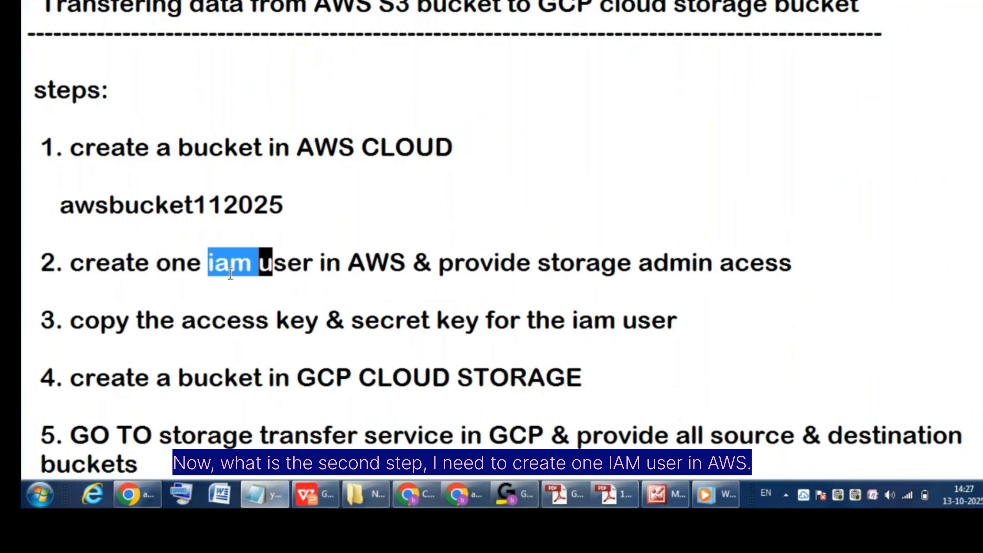
pyautogui.doubleClick(392, 263)
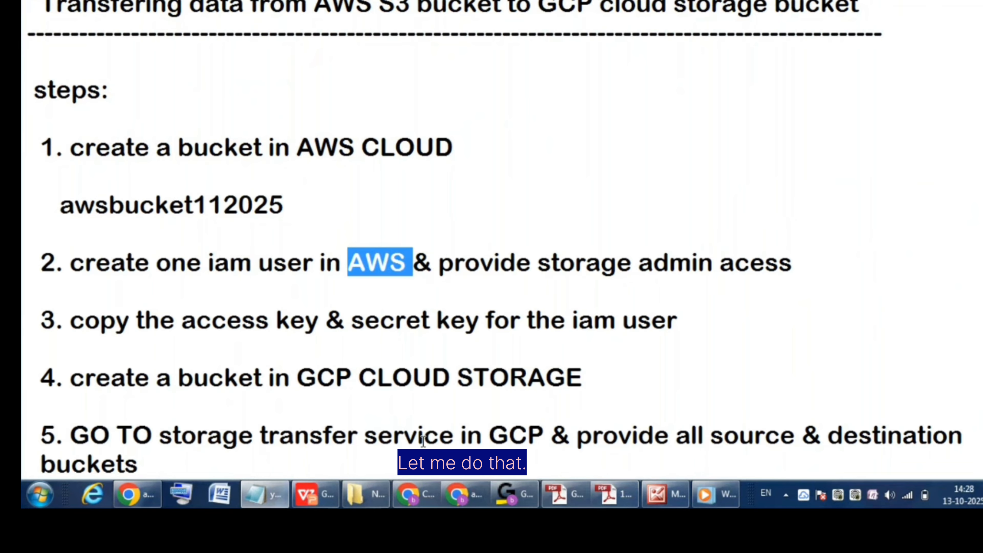
pyautogui.click(475, 503)
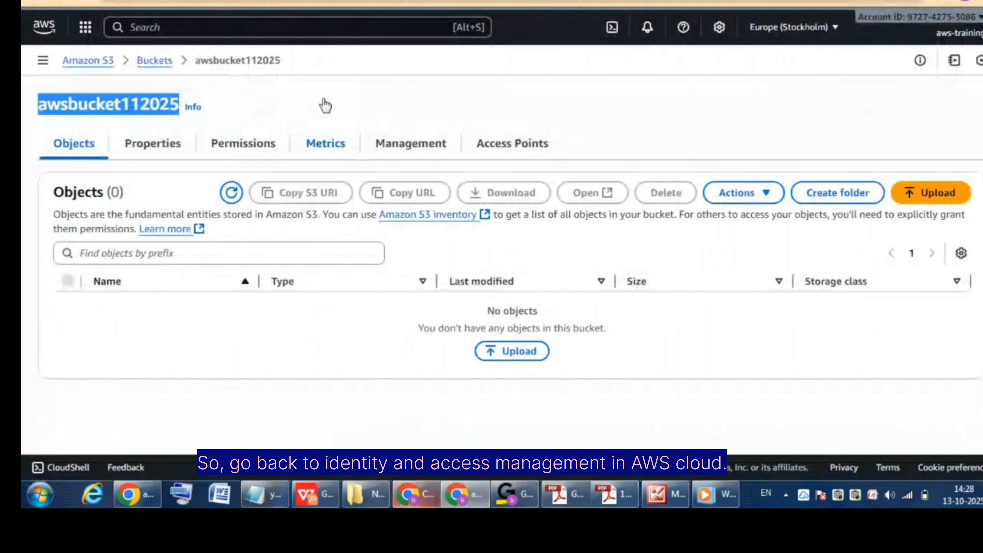
pyautogui.click(268, 6)
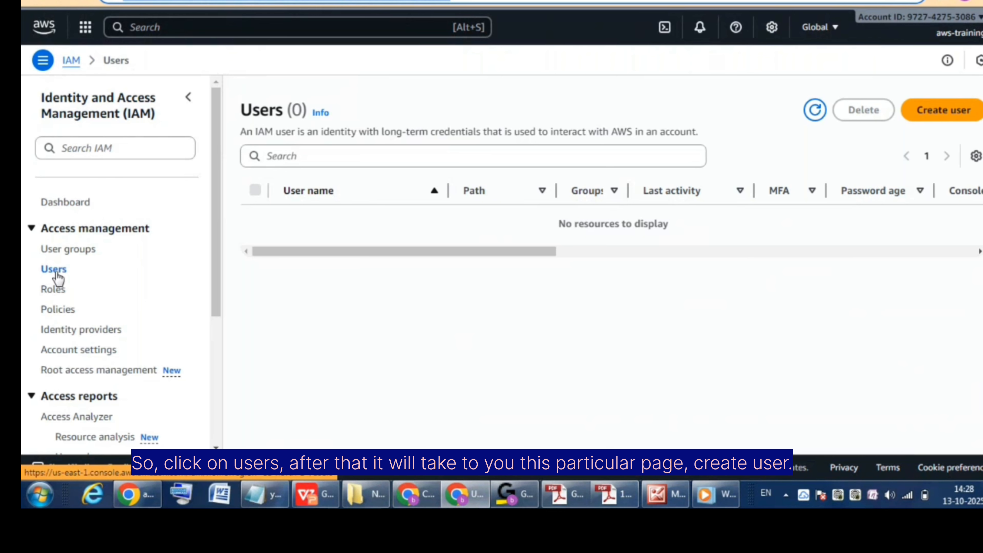
# Start creating a new IAM user and enter the user name
pyautogui.click(945, 114)
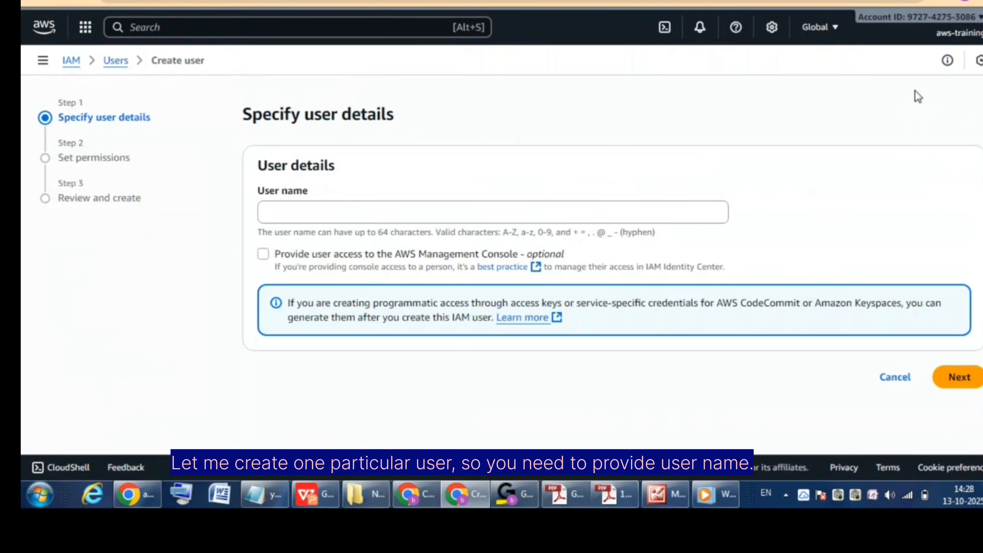
pyautogui.click(307, 215)
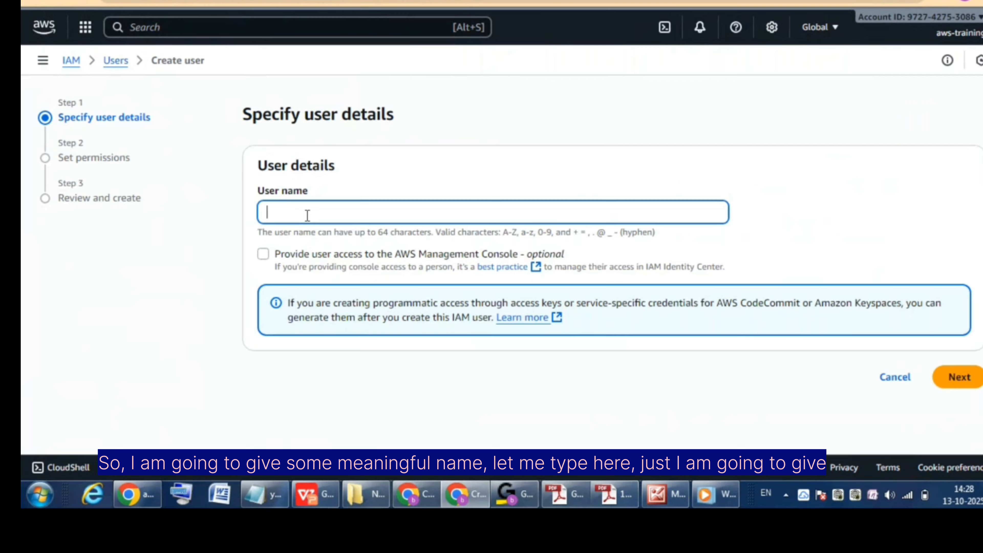
pyautogui.write('rara')
pyautogui.press('BackSpace')
pyautogui.write('mesh')
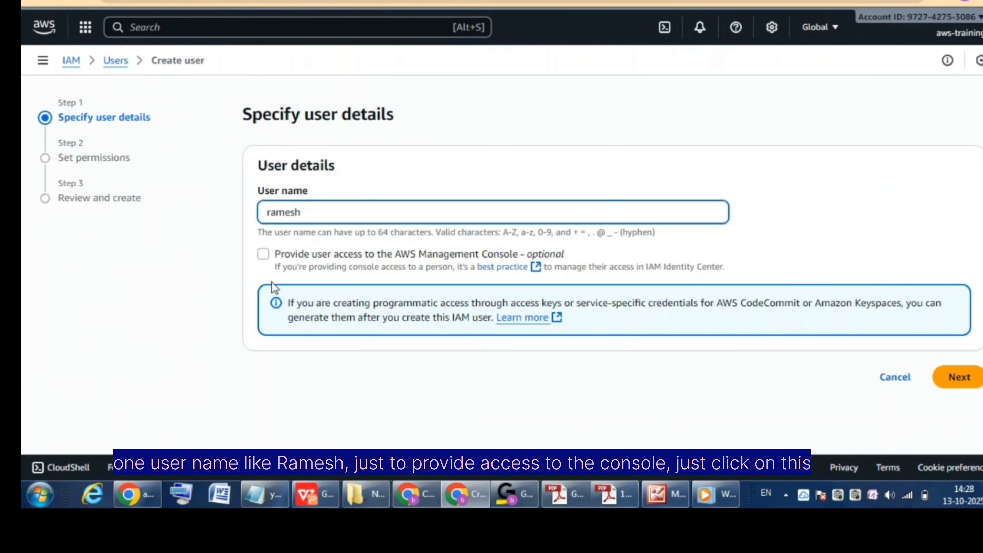
pyautogui.click(263, 254)
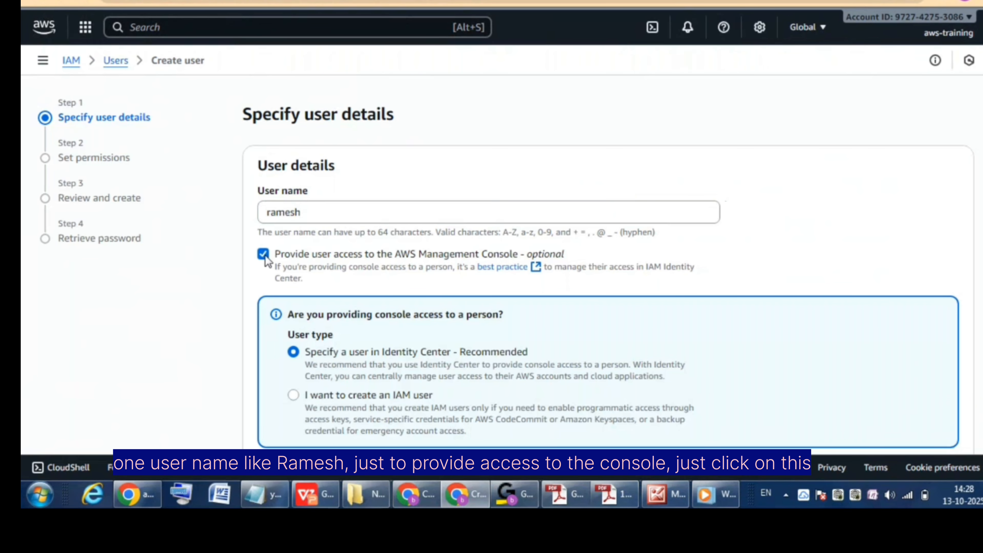
pyautogui.scroll(-1, 502, 265)
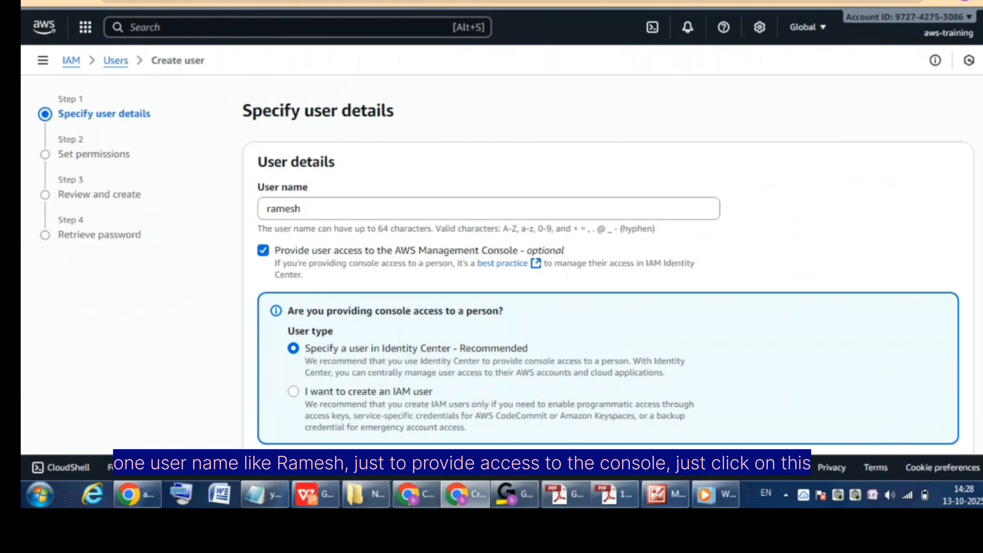
pyautogui.scroll(-3, 607, 271)
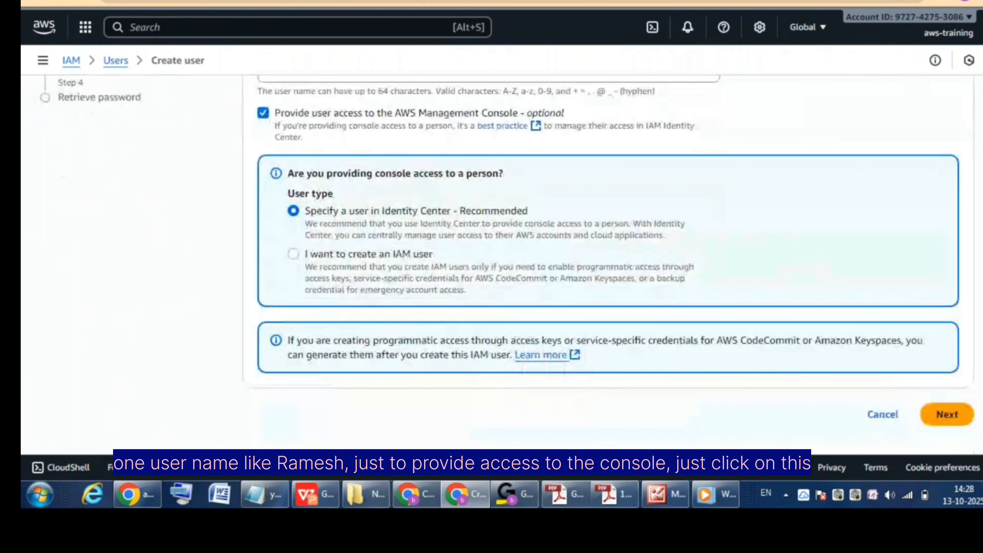
pyautogui.click(948, 415)
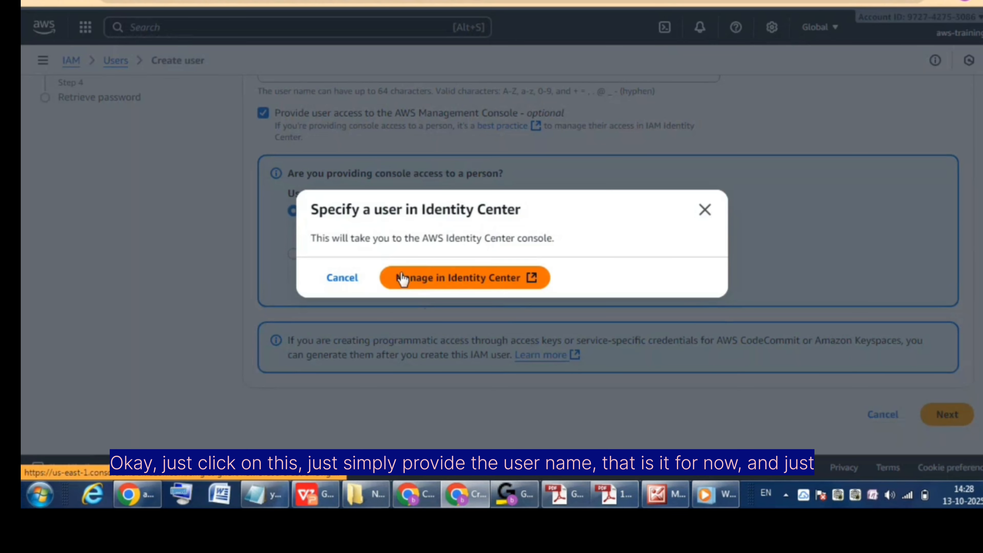
pyautogui.click(451, 277)
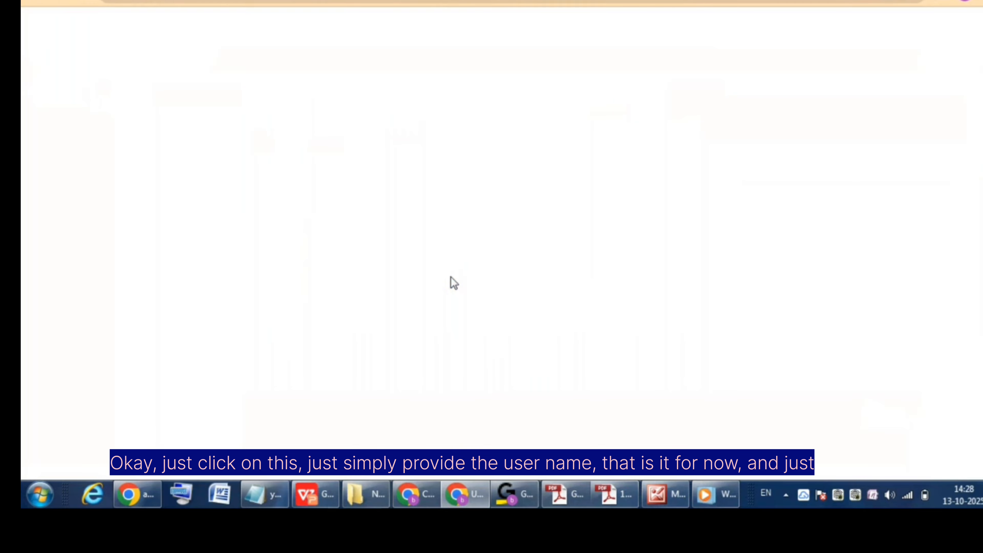
pyautogui.hotkey('ctrl', 'w')
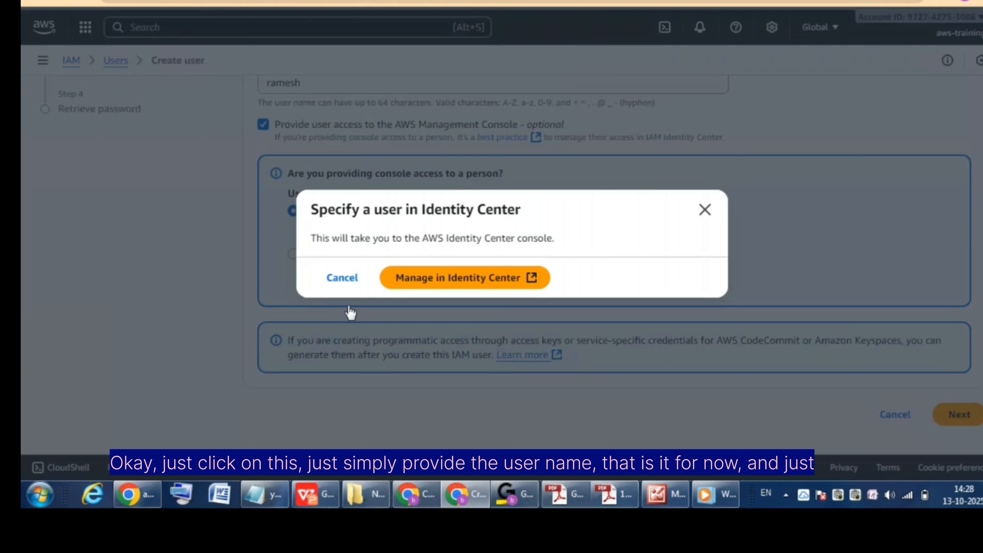
pyautogui.click(342, 278)
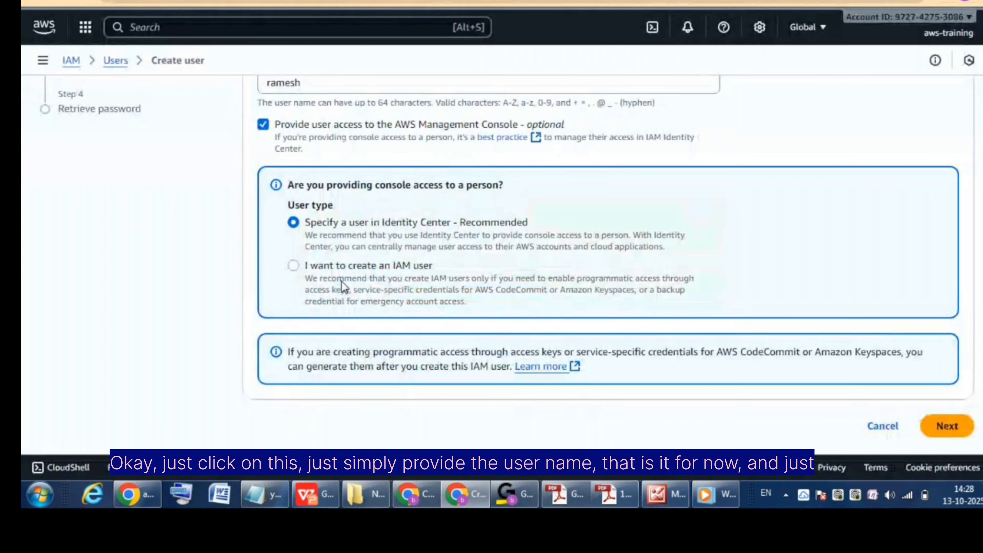
pyautogui.click(264, 125)
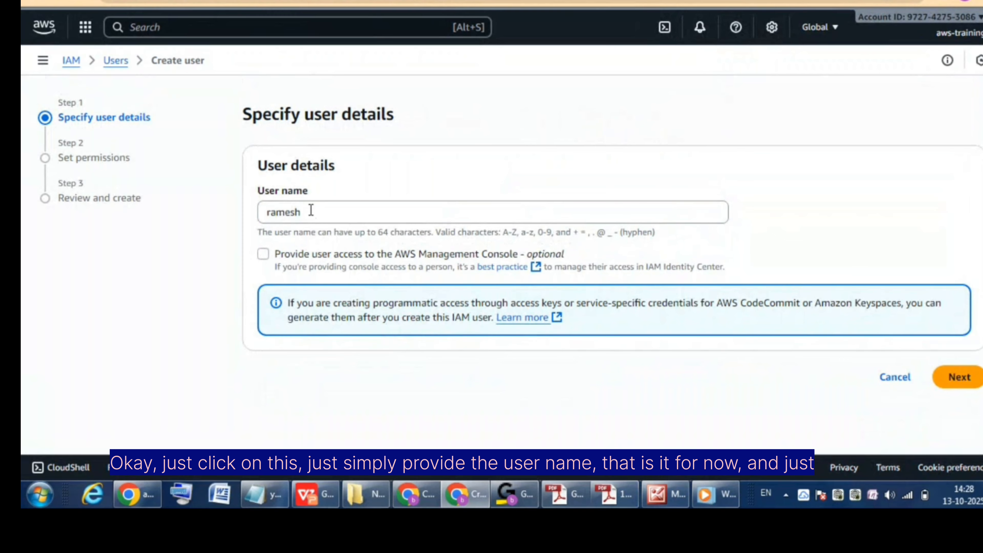
# Continue to the permissions stage without console access and choose to attach policies directly to the new user
pyautogui.moveTo(311, 210); pyautogui.dragTo(264, 212)
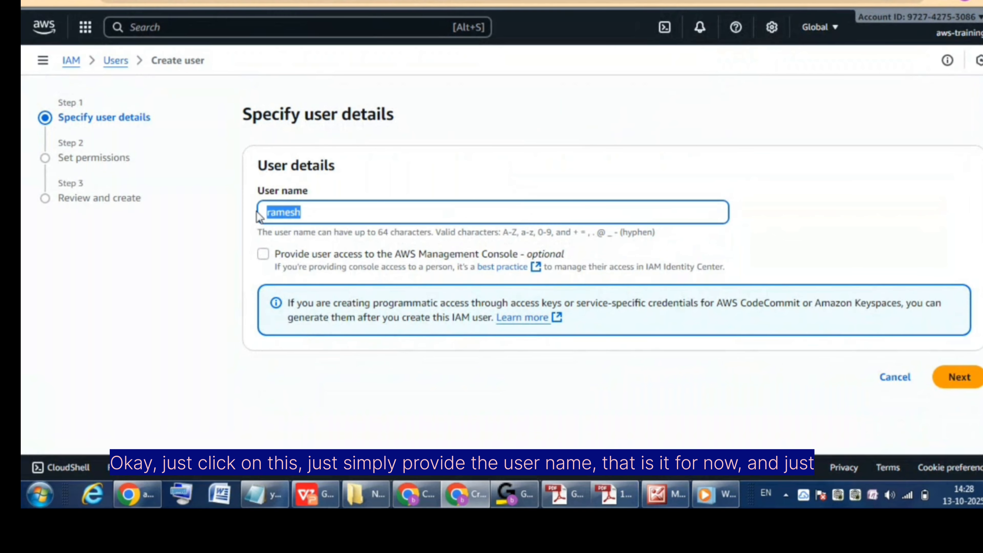
pyautogui.click(951, 383)
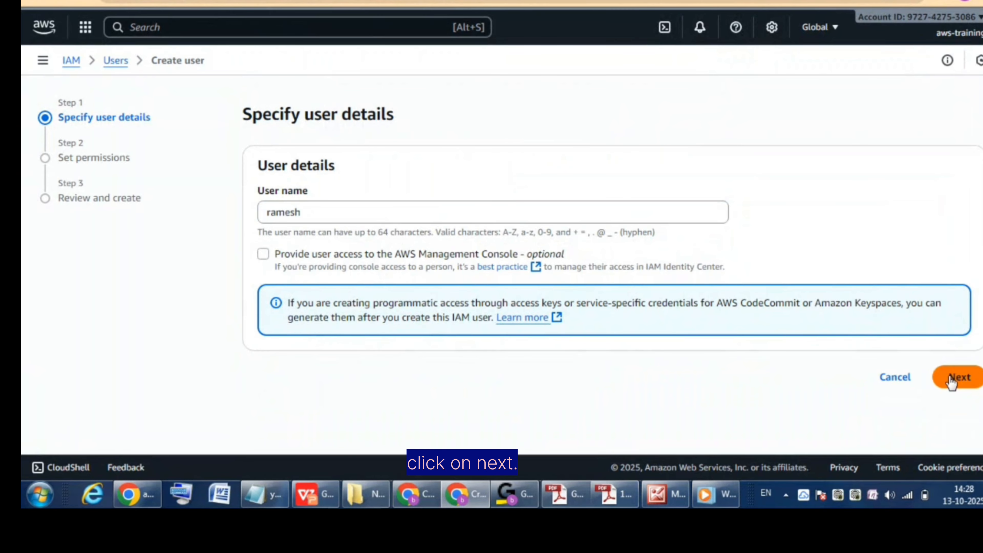
pyautogui.click(949, 375)
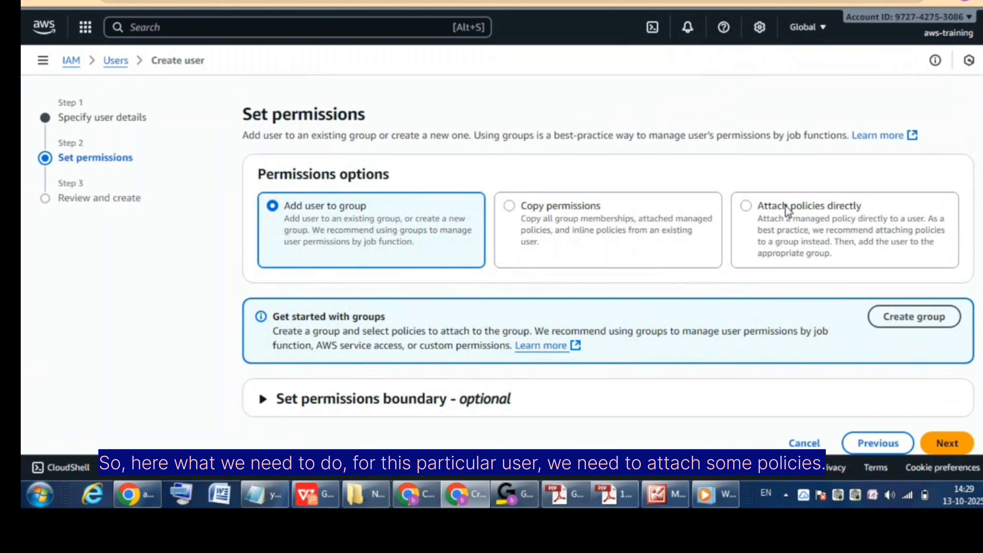
pyautogui.moveTo(824, 207); pyautogui.dragTo(792, 208)
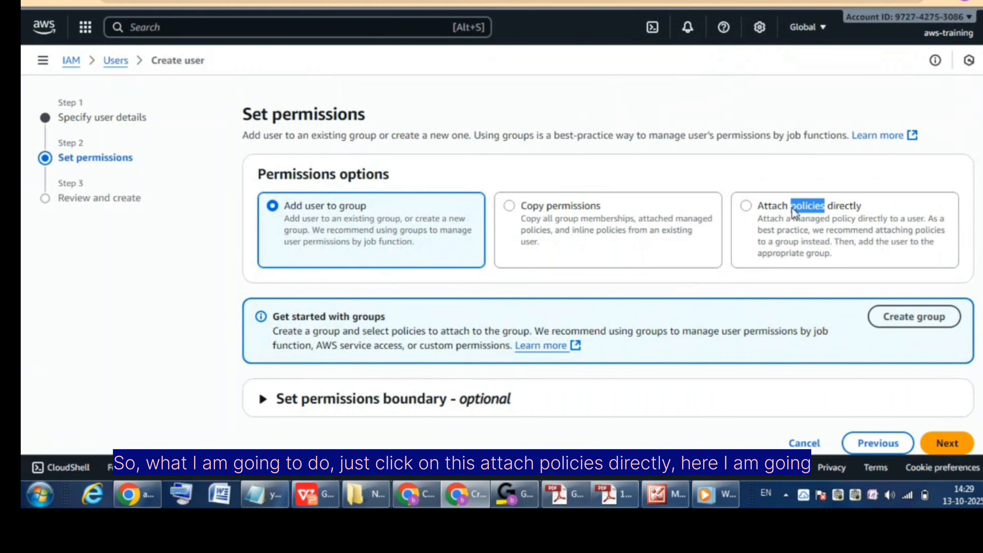
pyautogui.click(746, 207)
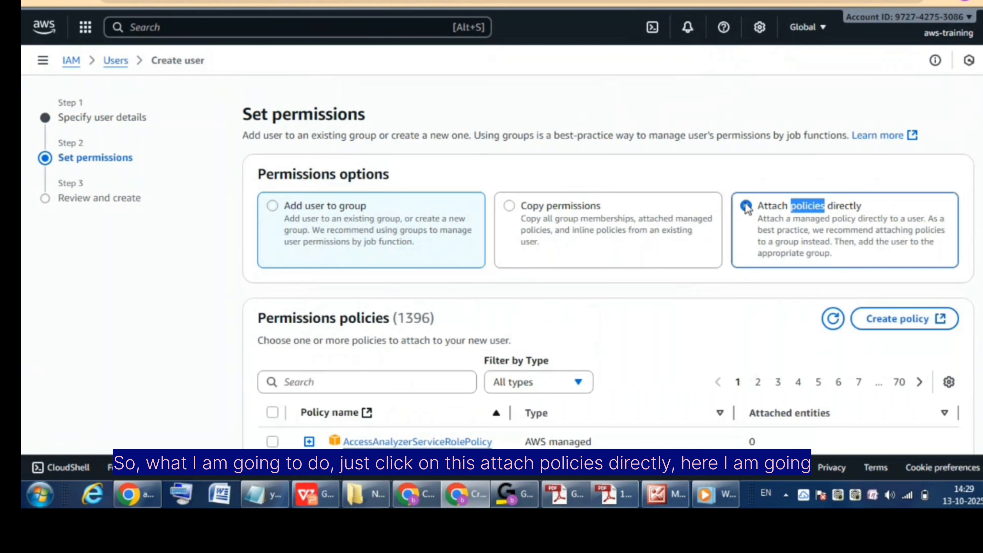
# Filter the permissions policies by s3, select AmazonS3FullAccess for the user and continue to the review
pyautogui.scroll(-4, 479, 200)
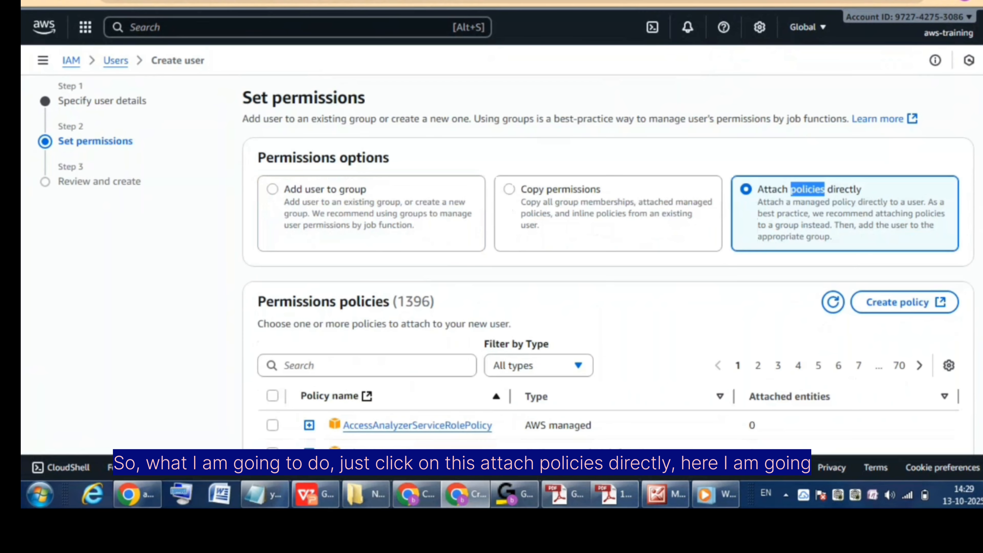
pyautogui.click(348, 222)
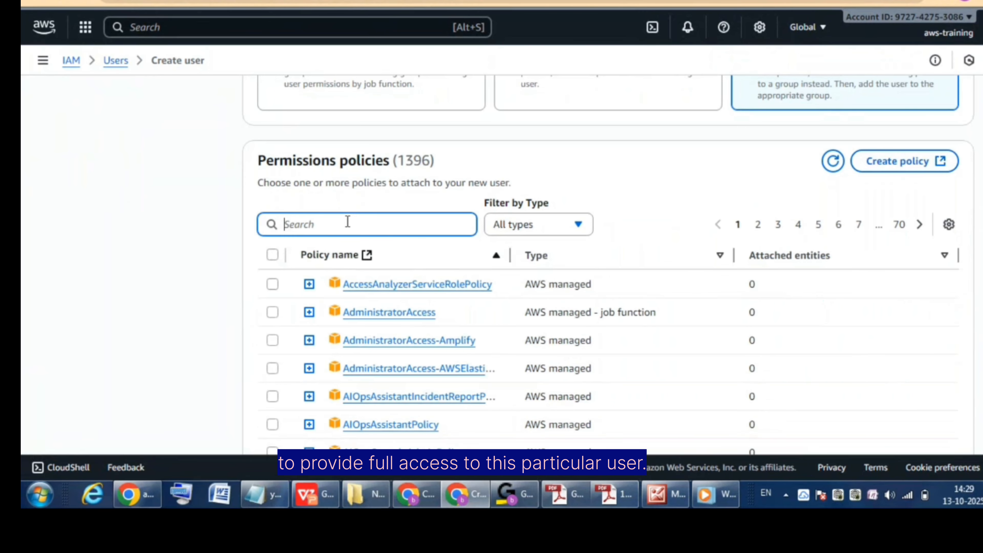
pyautogui.write('s3')
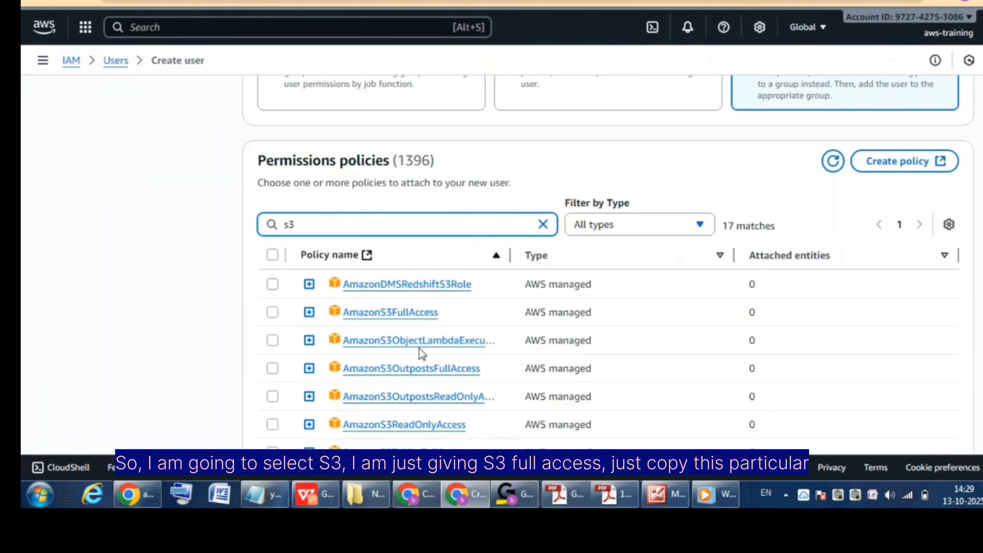
pyautogui.moveTo(451, 315); pyautogui.dragTo(340, 315)
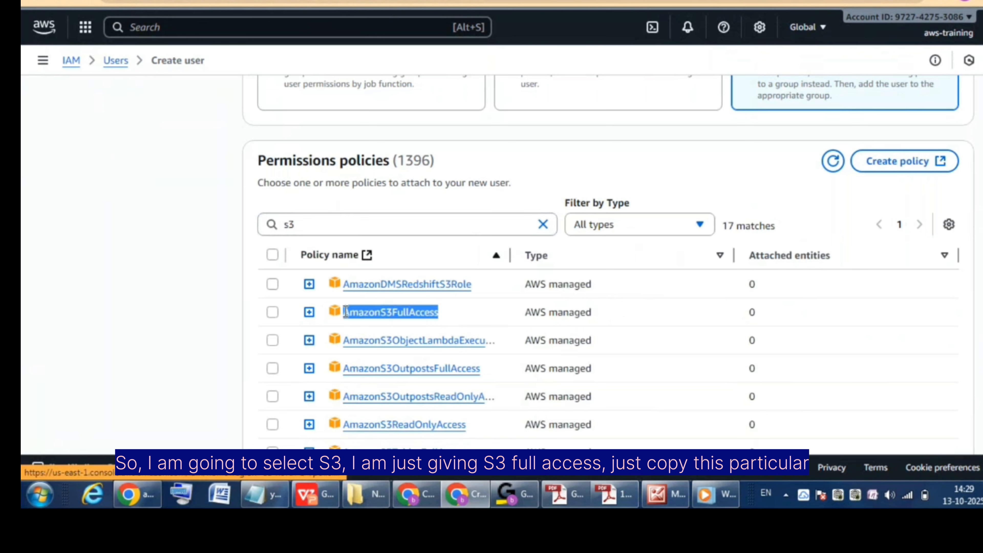
pyautogui.click(273, 316)
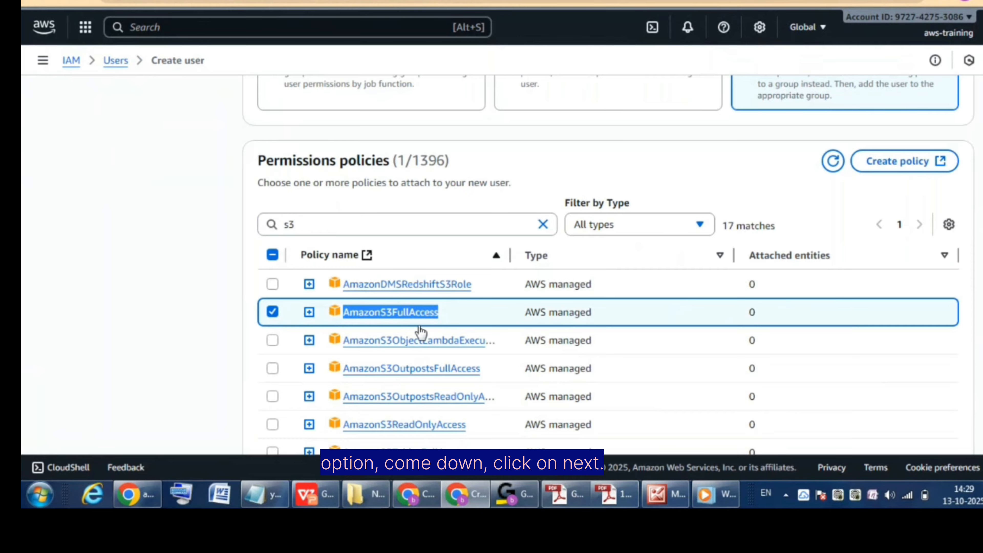
pyautogui.scroll(-10, 607, 267)
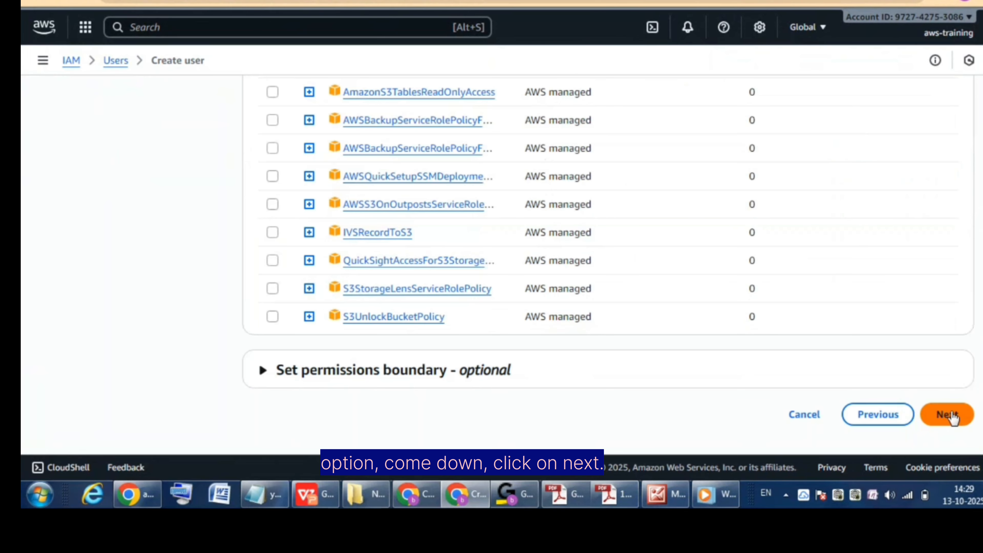
pyautogui.click(952, 418)
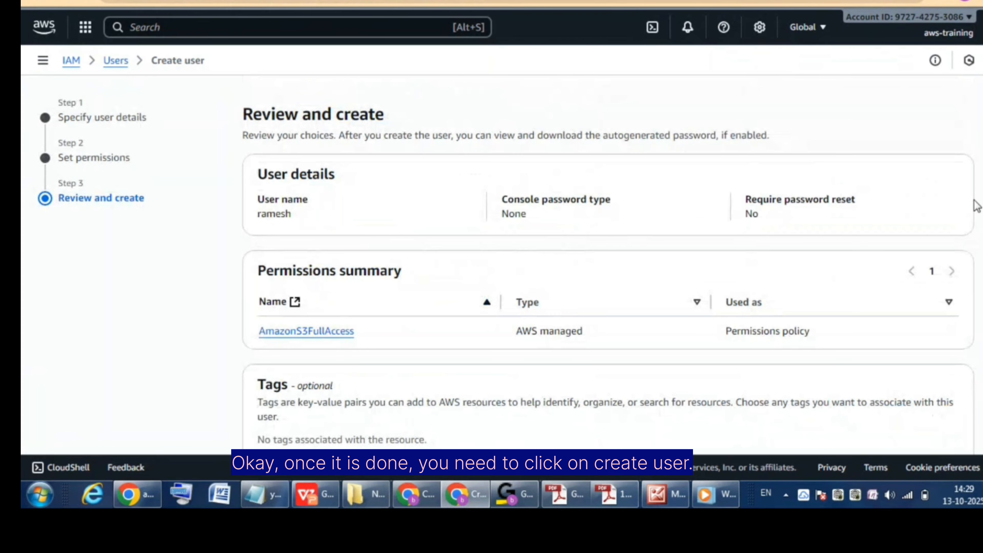
# Create the reviewed IAM user and open the new user's details page
pyautogui.scroll(-2, 506, 264)
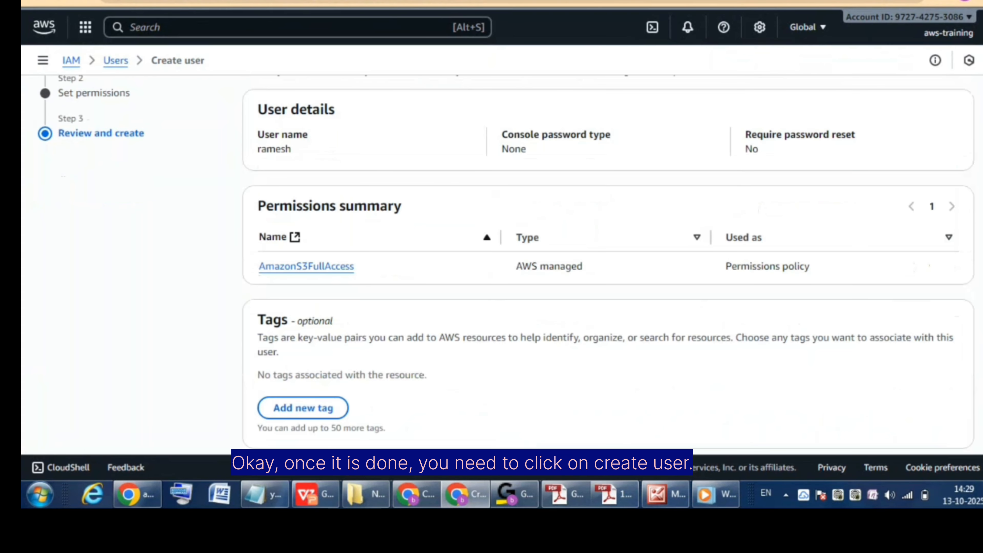
pyautogui.scroll(-2, 506, 265)
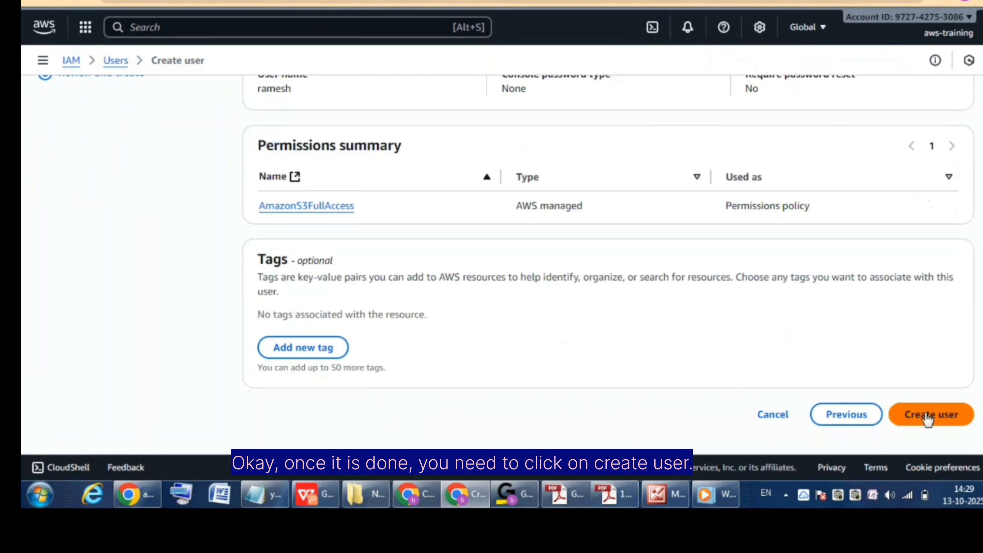
pyautogui.click(941, 423)
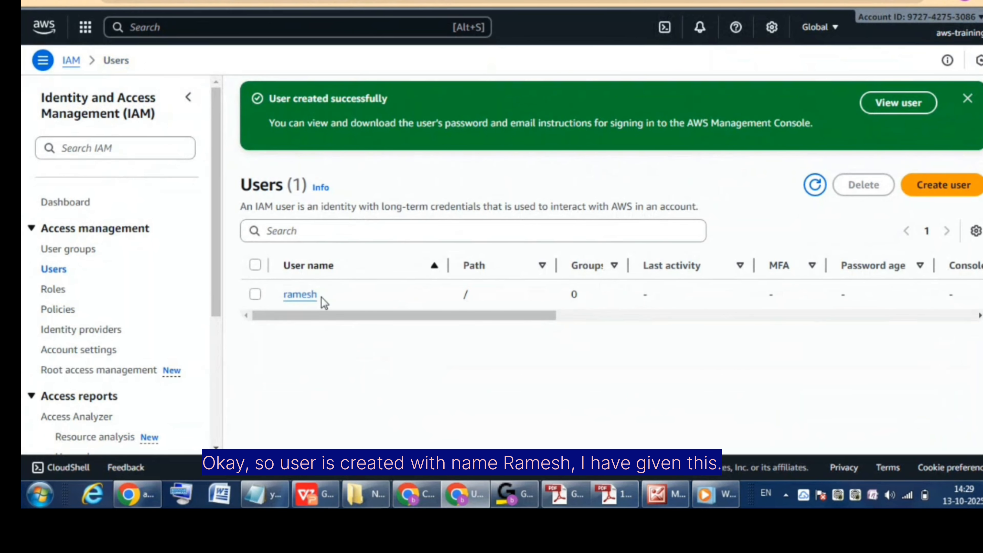
pyautogui.doubleClick(287, 298)
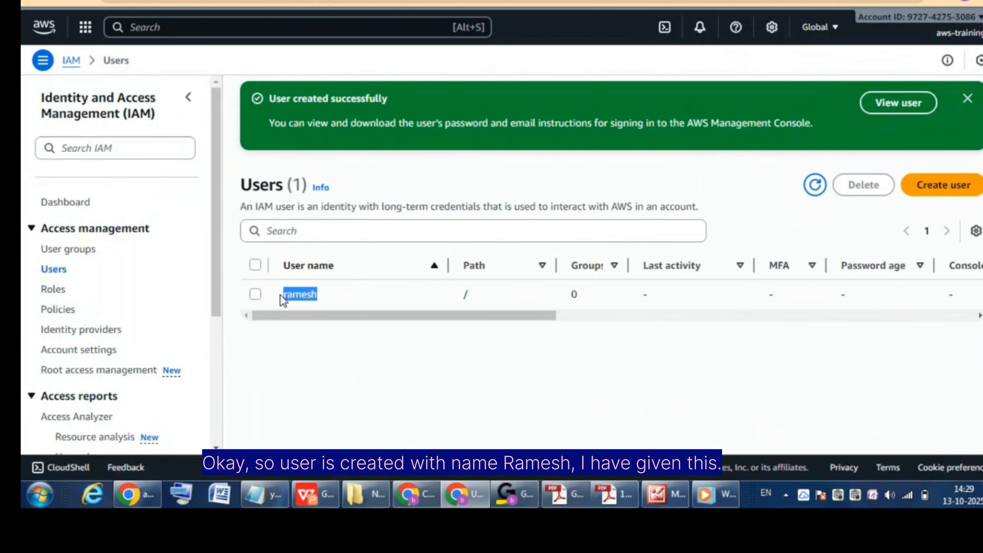
pyautogui.click(317, 352)
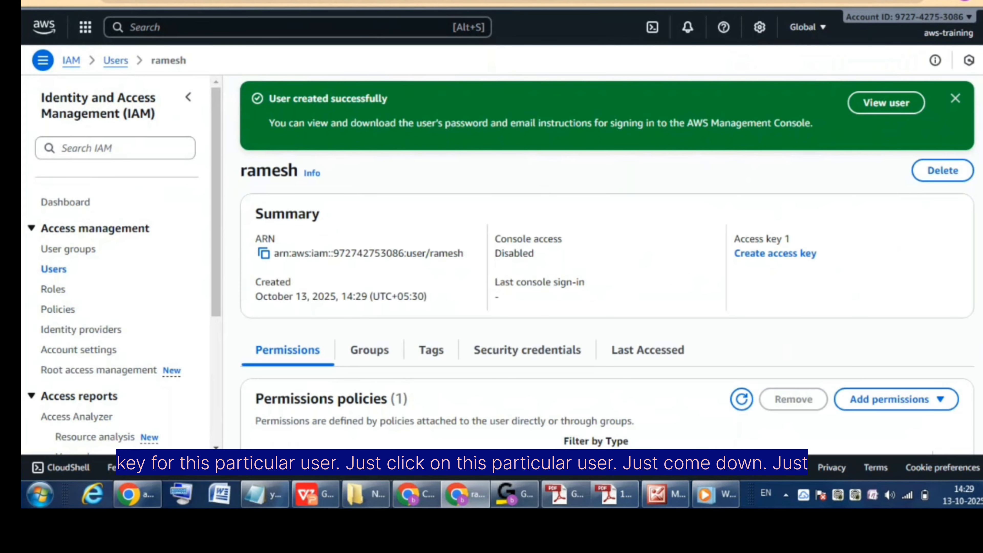
# Show the access keys section in the user's security credentials and dismiss the user creation notification
pyautogui.scroll(-4, 608, 302)
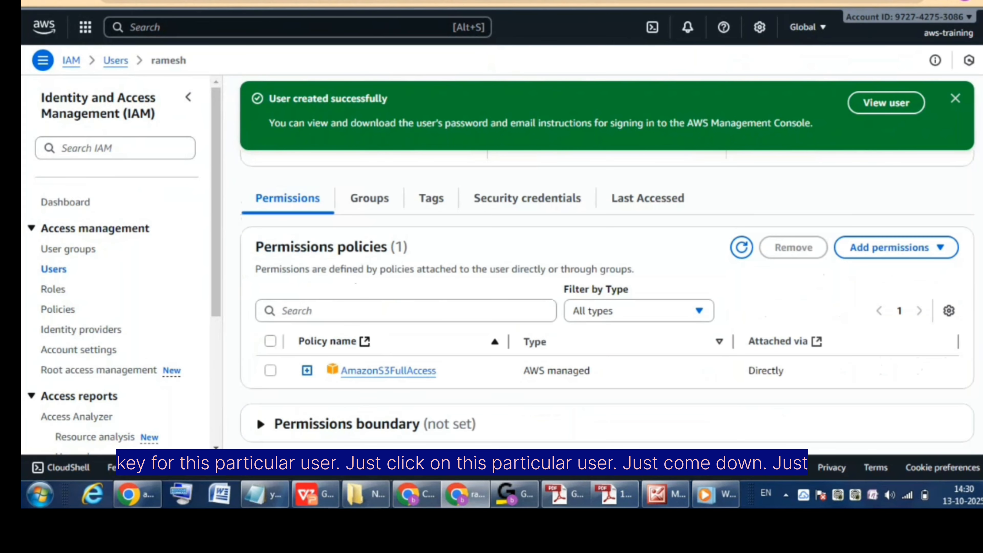
pyautogui.scroll(-5, 608, 302)
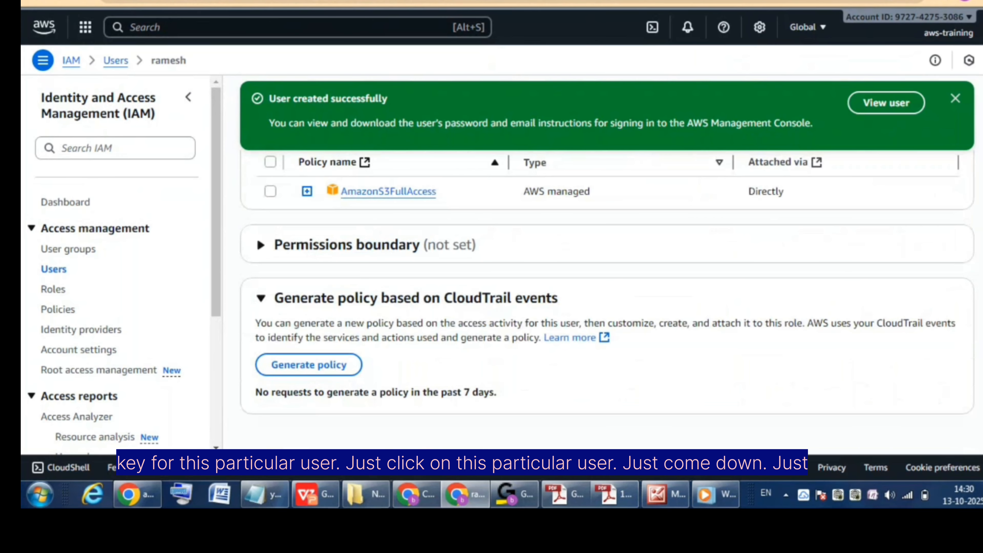
pyautogui.scroll(5, 607, 302)
pyautogui.scroll(1, 607, 302)
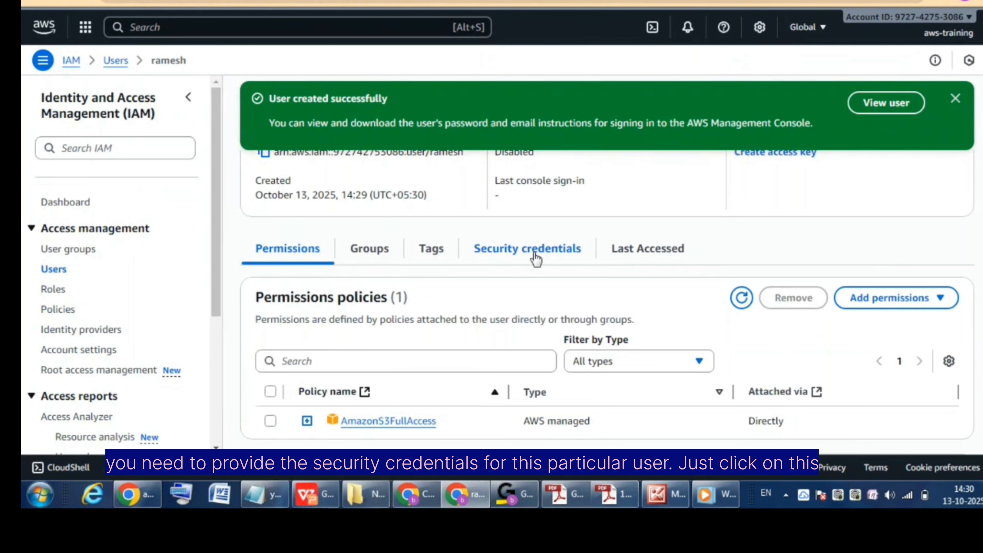
pyautogui.click(535, 250)
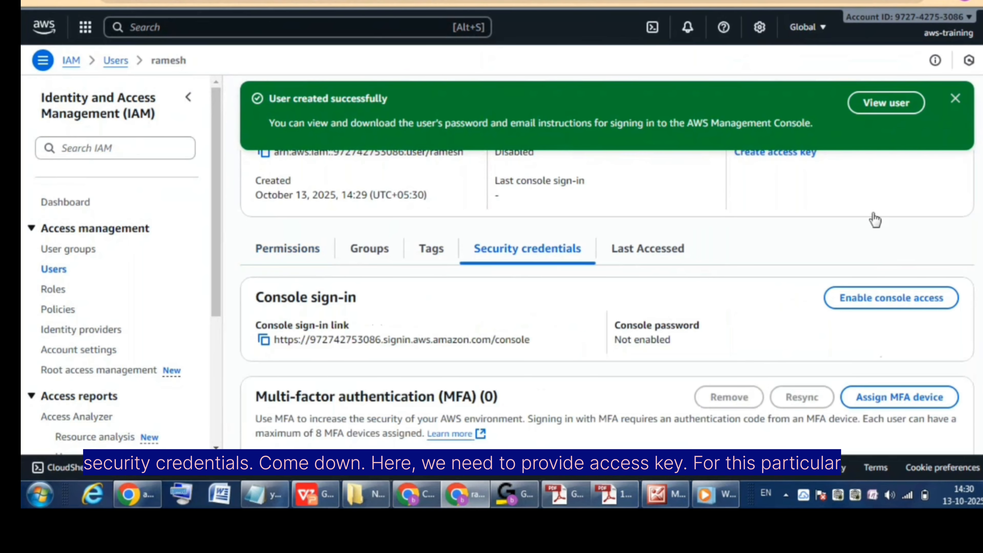
pyautogui.scroll(-5, 606, 302)
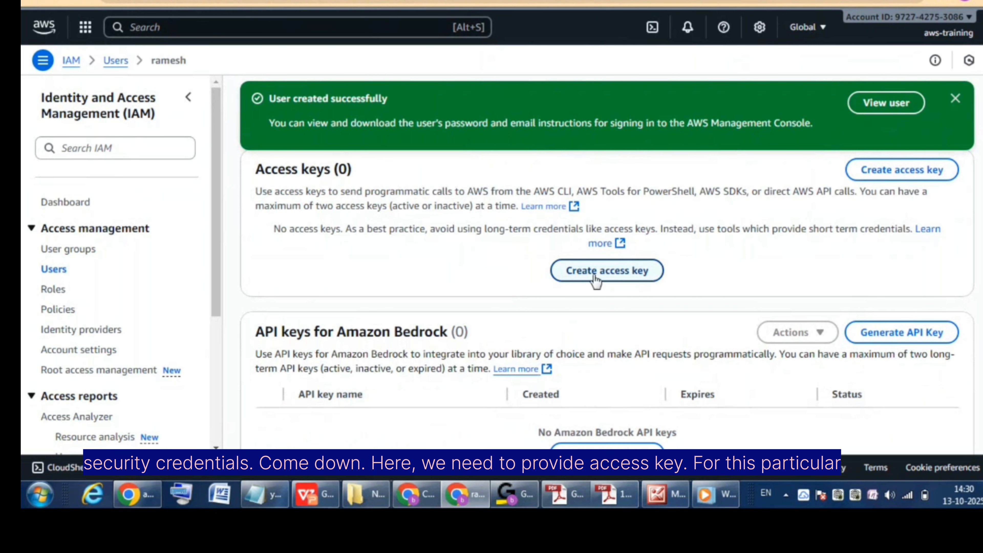
pyautogui.click(954, 99)
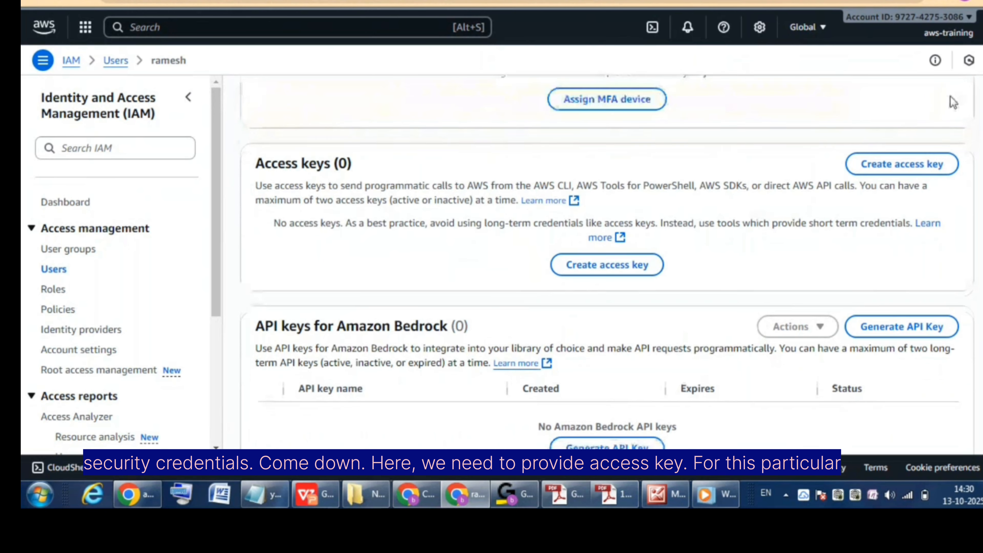
# Start an access key for the Command Line Interface (CLI) use case, acknowledge the recommendation and continue to the description tag
pyautogui.click(614, 274)
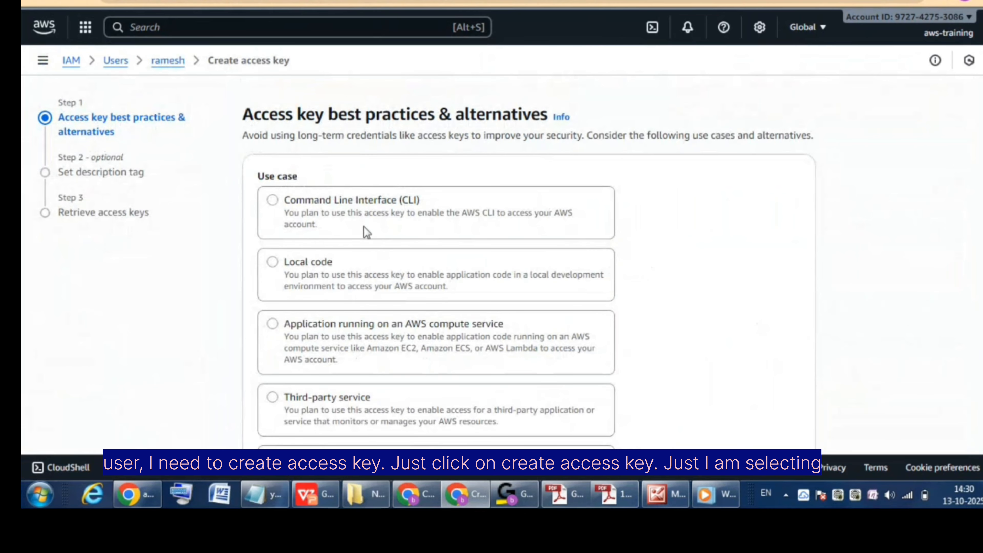
pyautogui.click(272, 200)
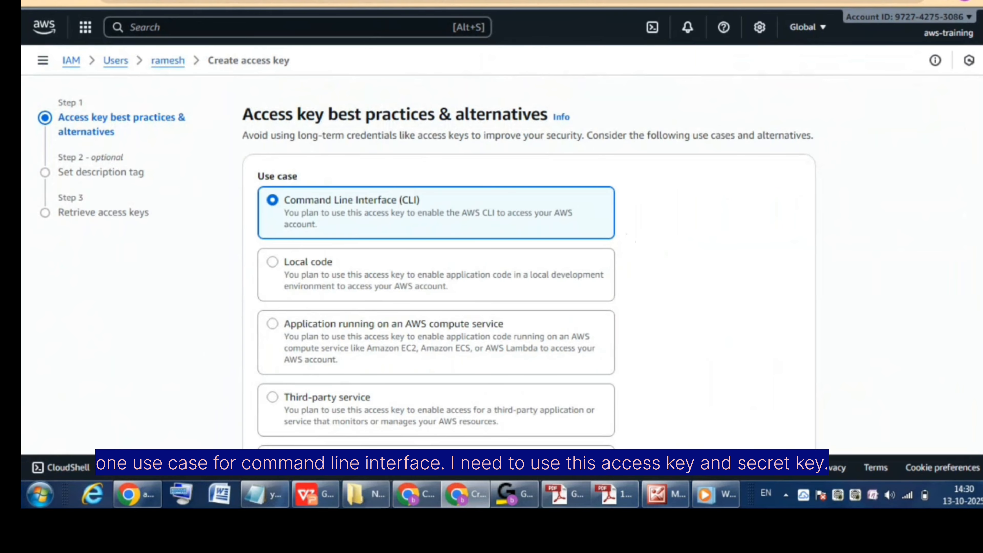
pyautogui.scroll(-5, 530, 263)
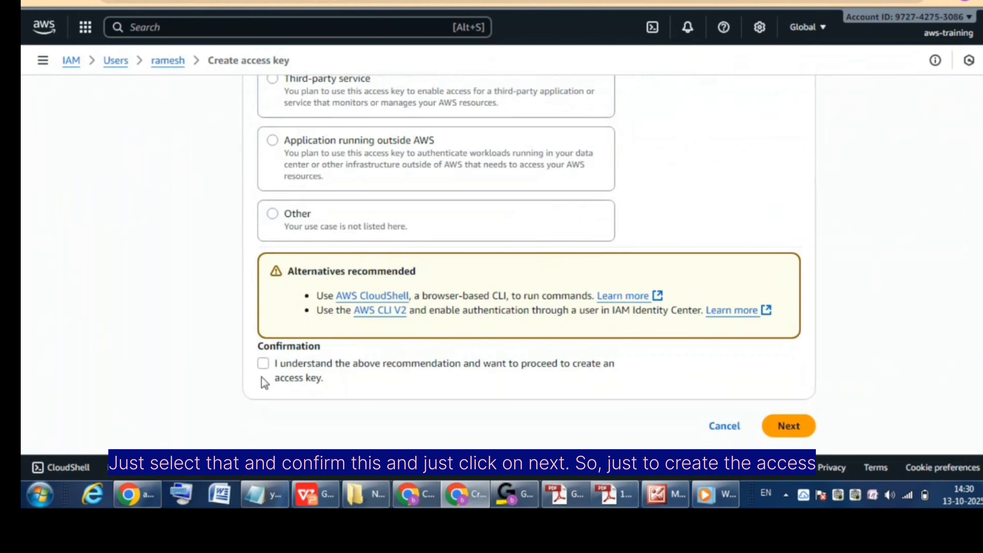
pyautogui.click(263, 364)
pyautogui.click(813, 434)
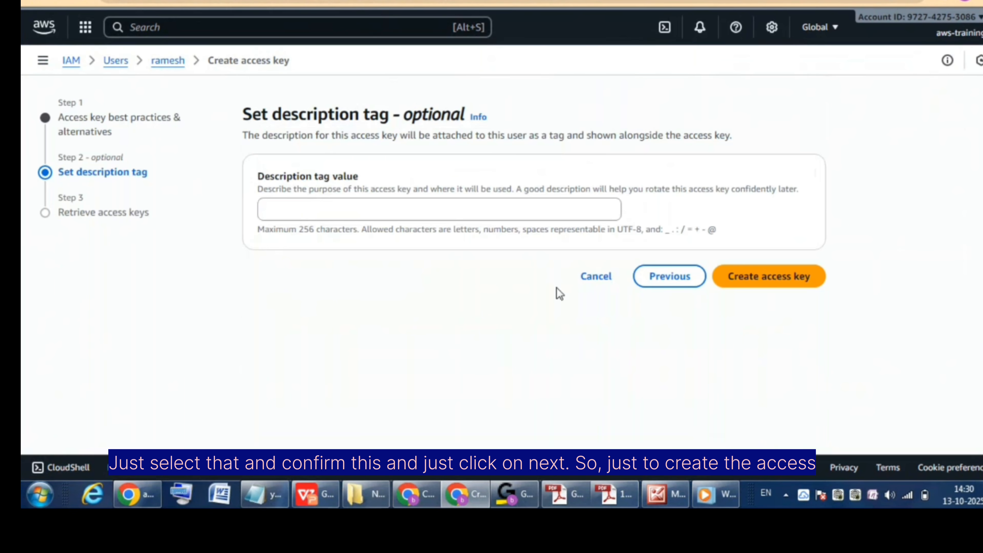
# Create the access key without a description tag and copy its access key ID
pyautogui.click(773, 280)
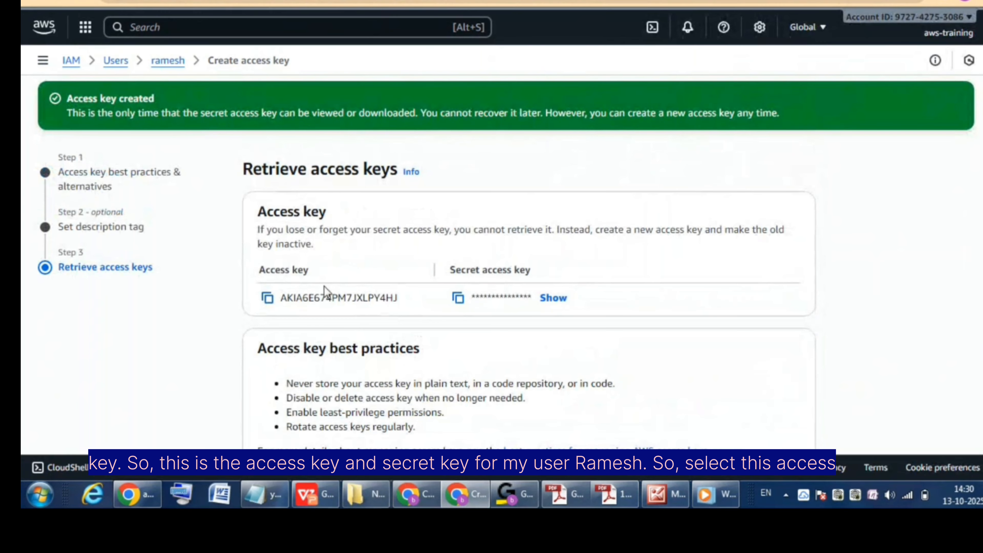
pyautogui.moveTo(327, 213); pyautogui.dragTo(254, 222)
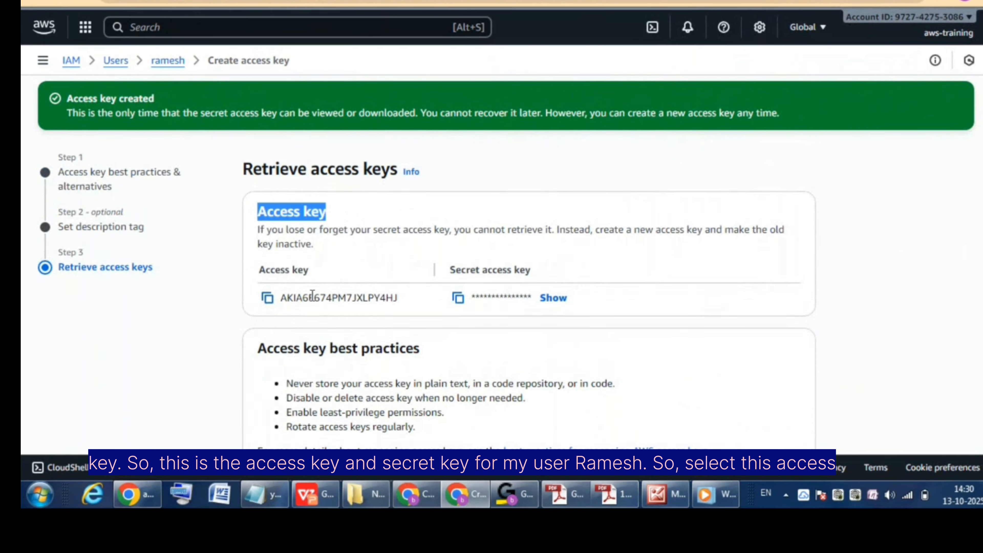
pyautogui.click(267, 297)
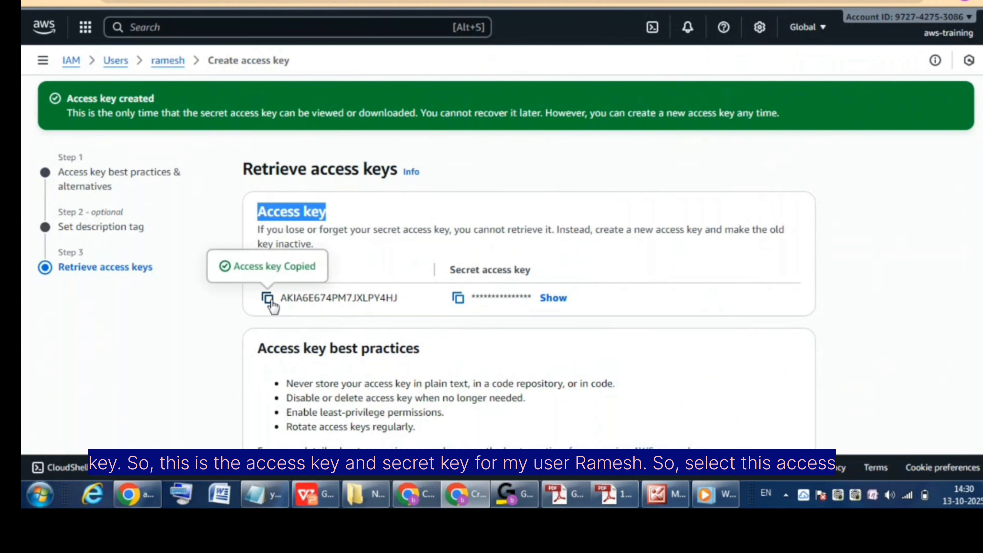
# Switch to the text notes and paste the access key ID on a new line beneath step 2 about the IAM user
pyautogui.click(261, 492)
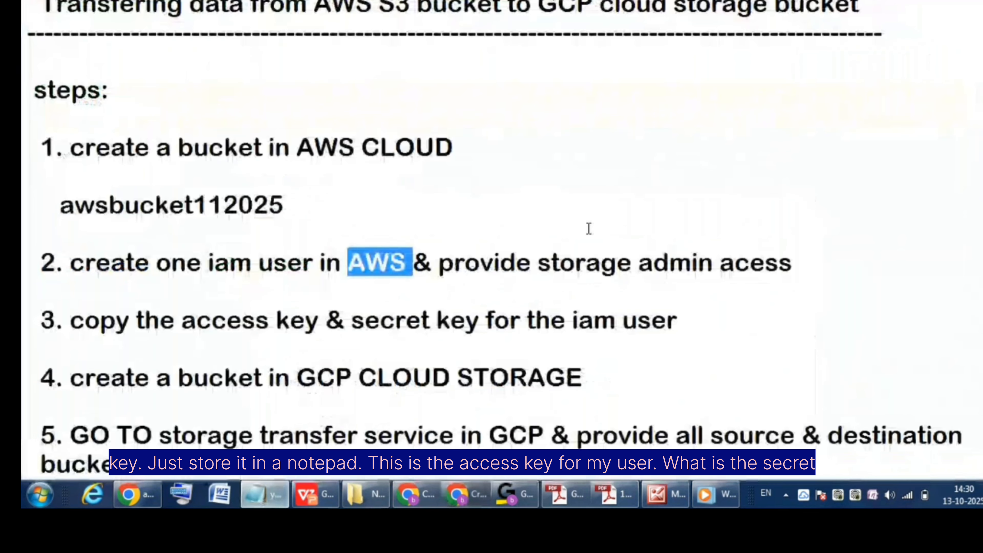
pyautogui.click(827, 263)
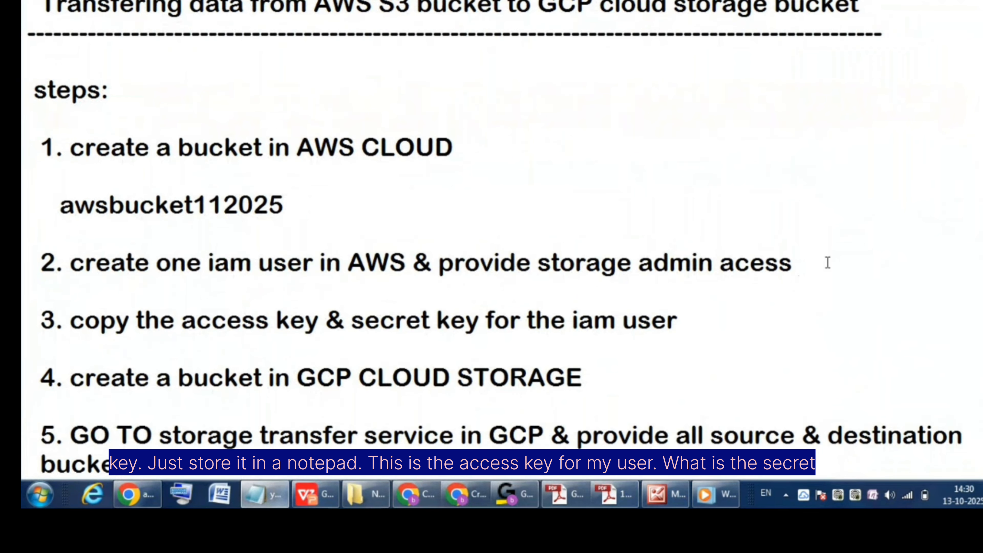
pyautogui.press('Return')
pyautogui.press('Return')
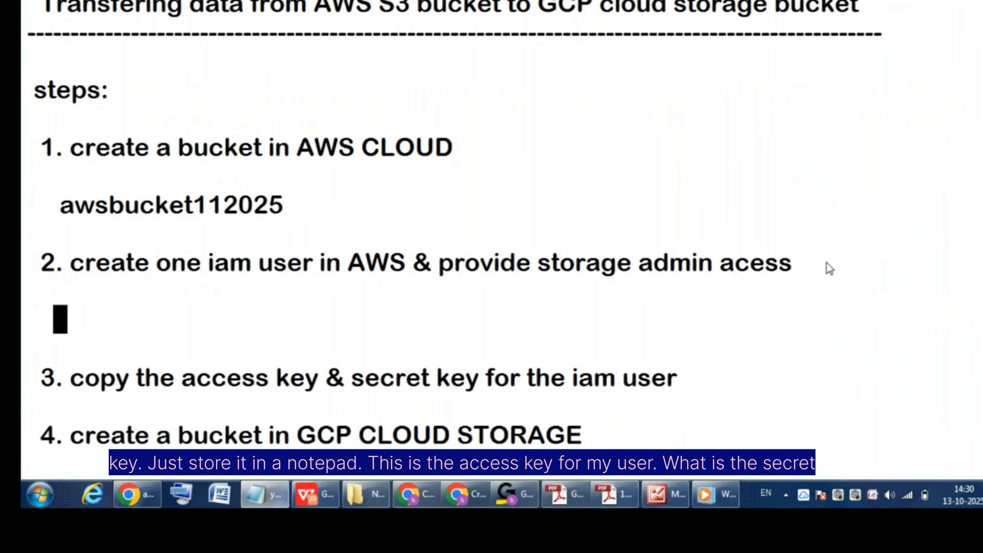
pyautogui.hotkey('ctrl', 'v')
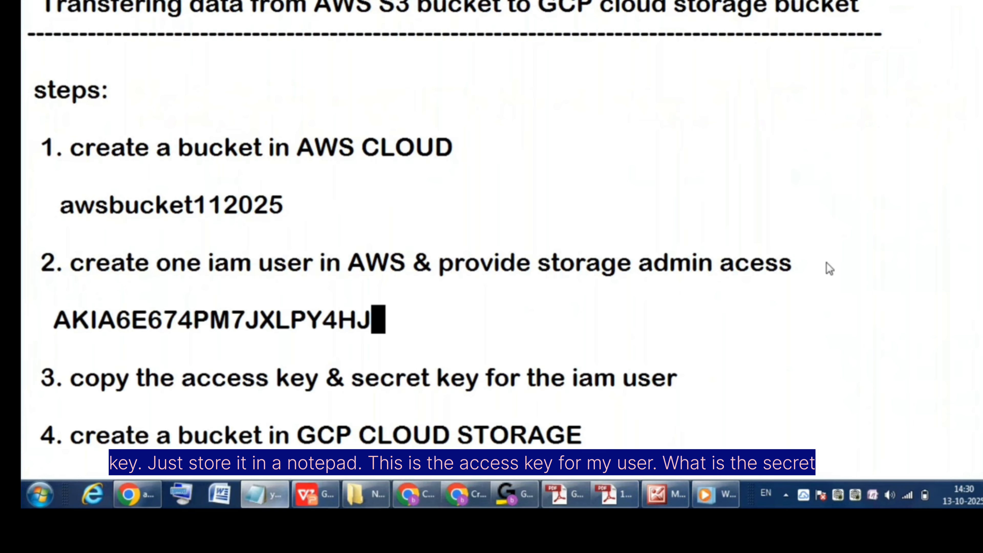
# Reveal and copy the secret access key in the AWS console, then paste it in the notes on the line below the access key ID
pyautogui.press('Return')
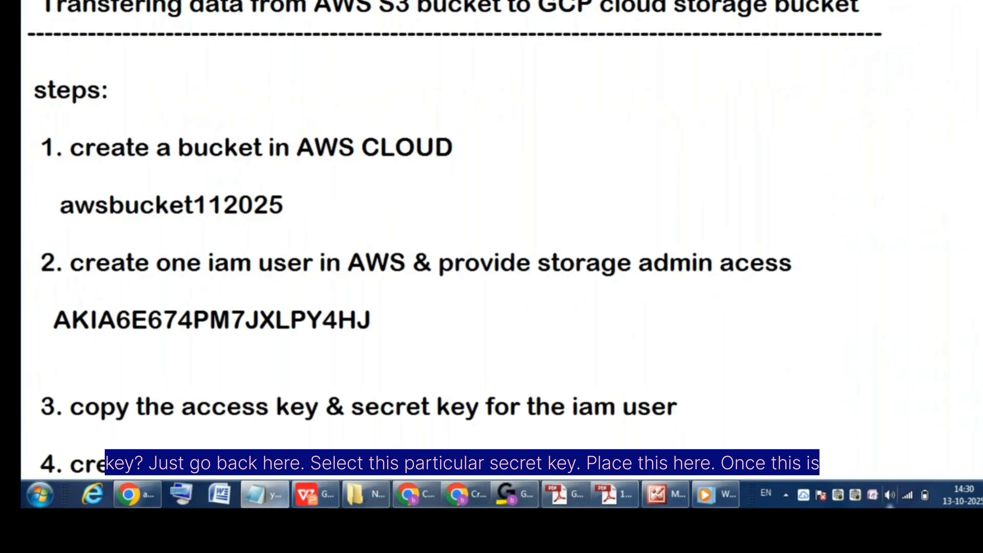
pyautogui.click(473, 499)
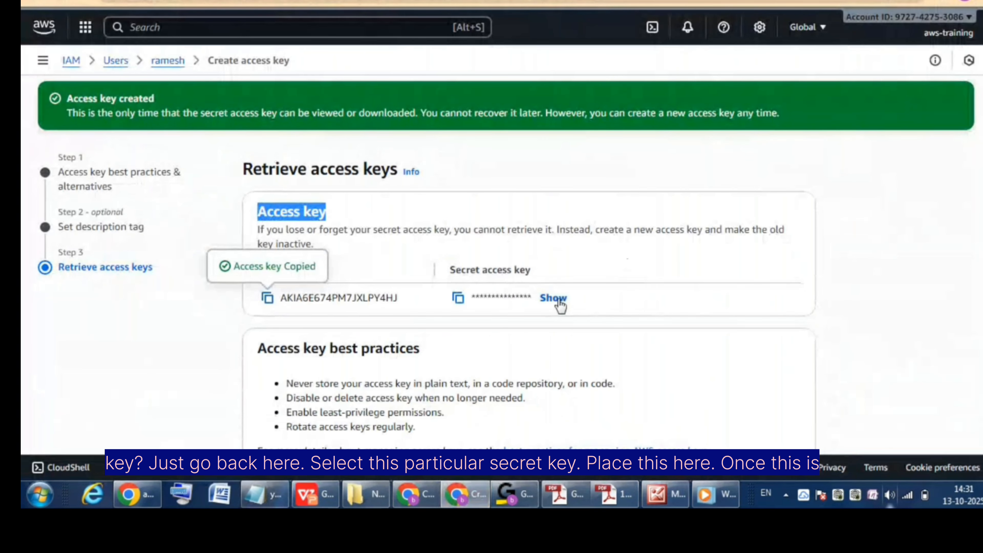
pyautogui.click(557, 298)
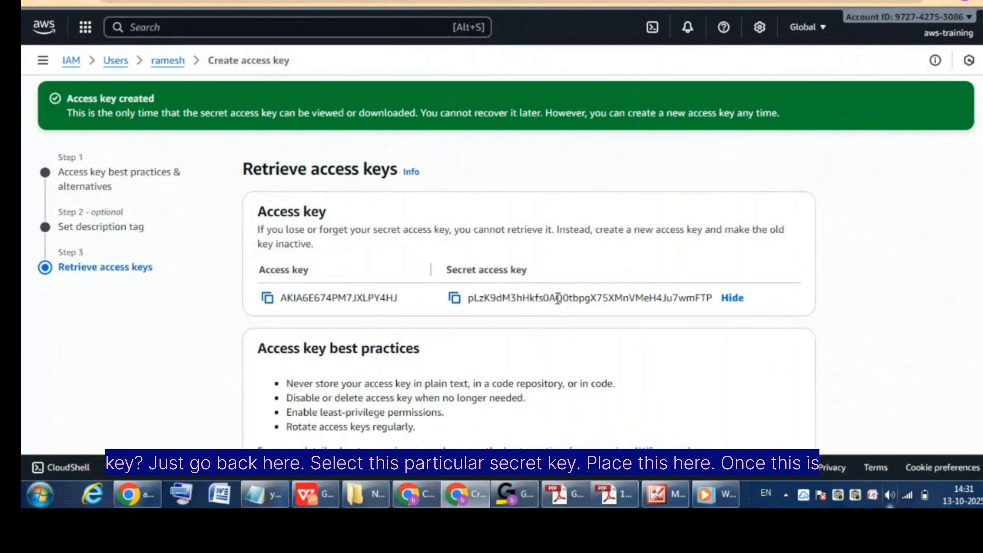
pyautogui.click(454, 298)
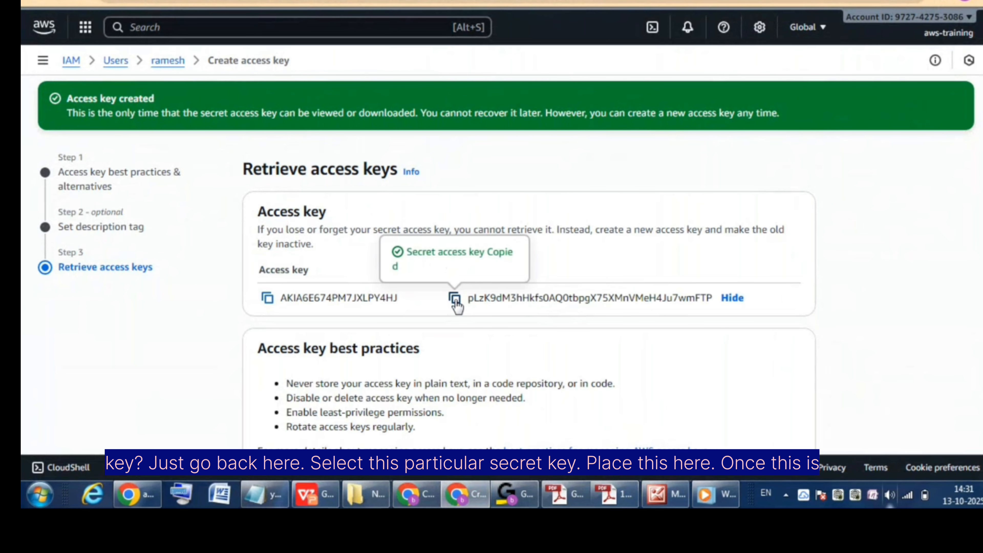
pyautogui.click(270, 489)
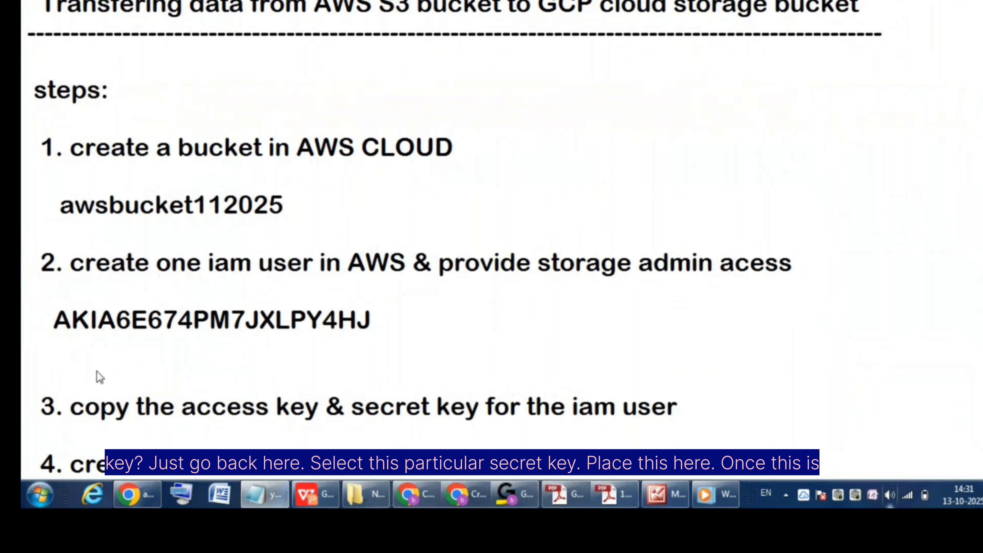
pyautogui.hotkey('ctrl', 'v')
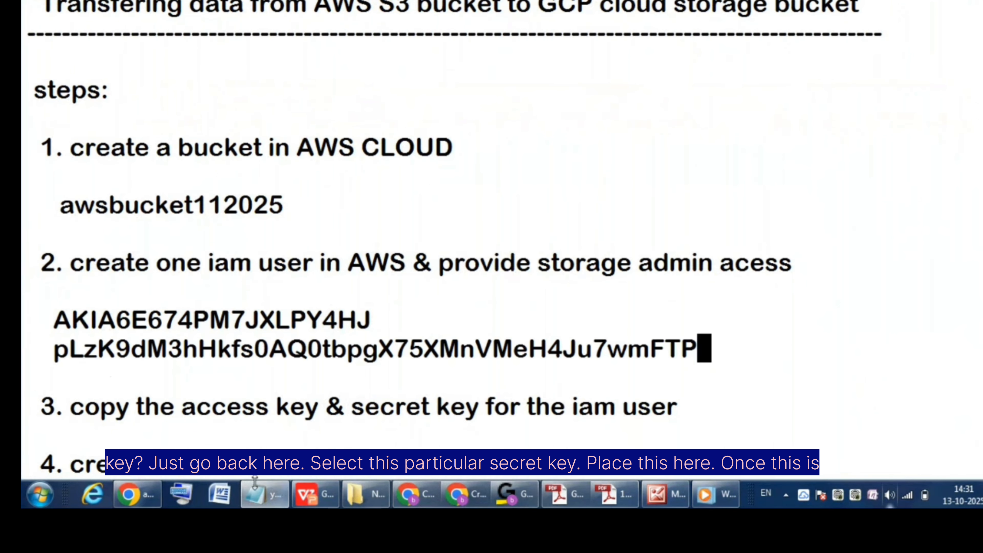
# Return to the AWS console and finish the access key creation to get back to the IAM user's details page
pyautogui.click(478, 497)
pyautogui.scroll(-3, 529, 268)
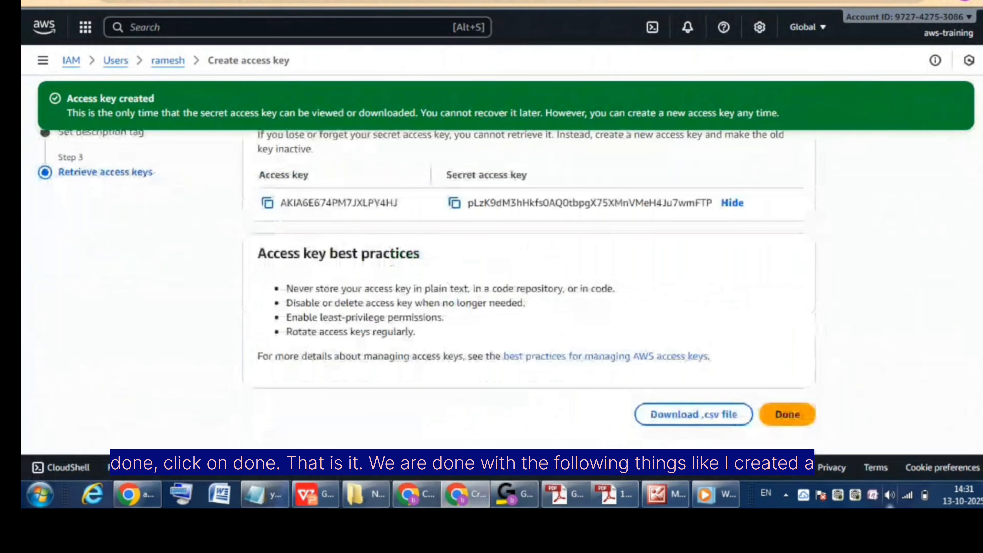
pyautogui.click(788, 420)
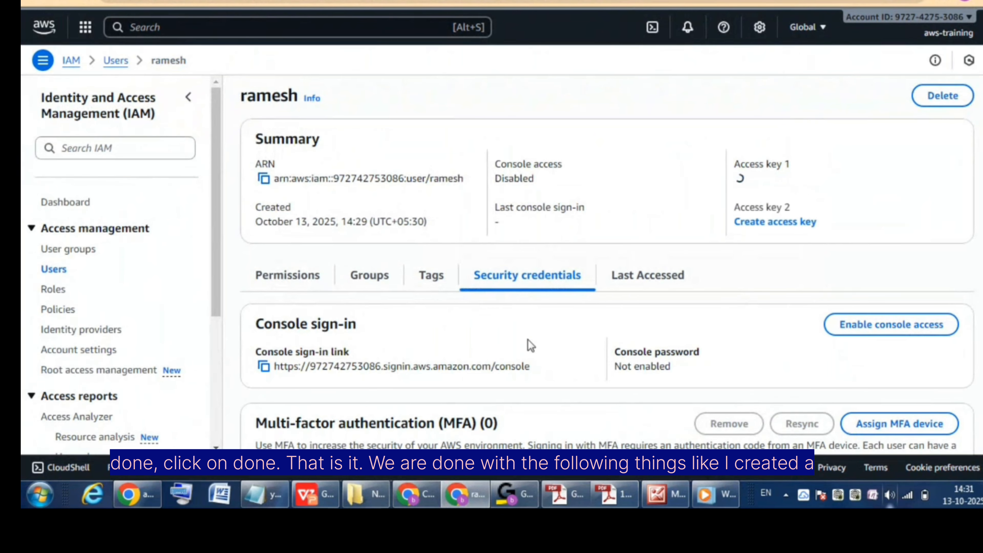
# Review the steps in the text notes covering the AWS bucket, the IAM user's storage admin access and the saved keys
pyautogui.click(281, 485)
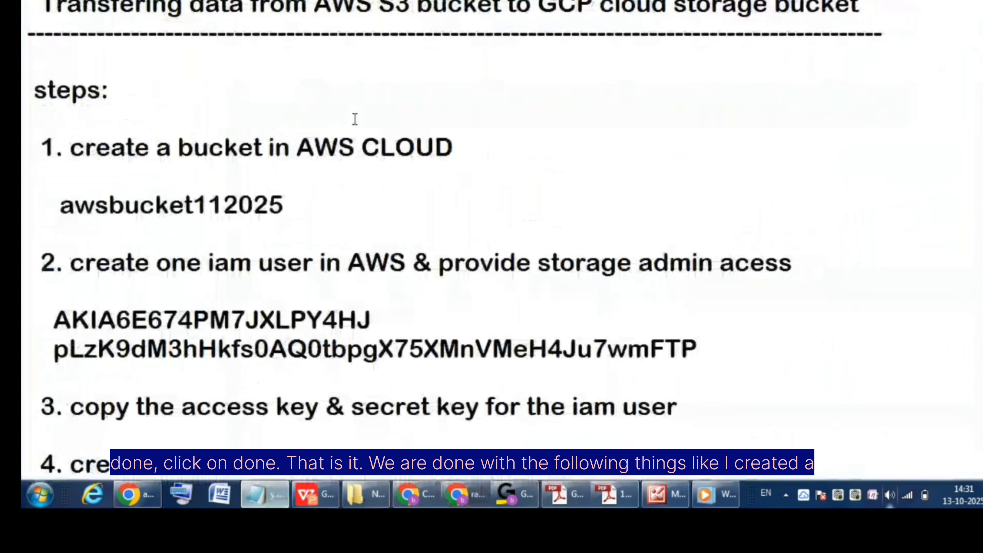
pyautogui.doubleClick(249, 145)
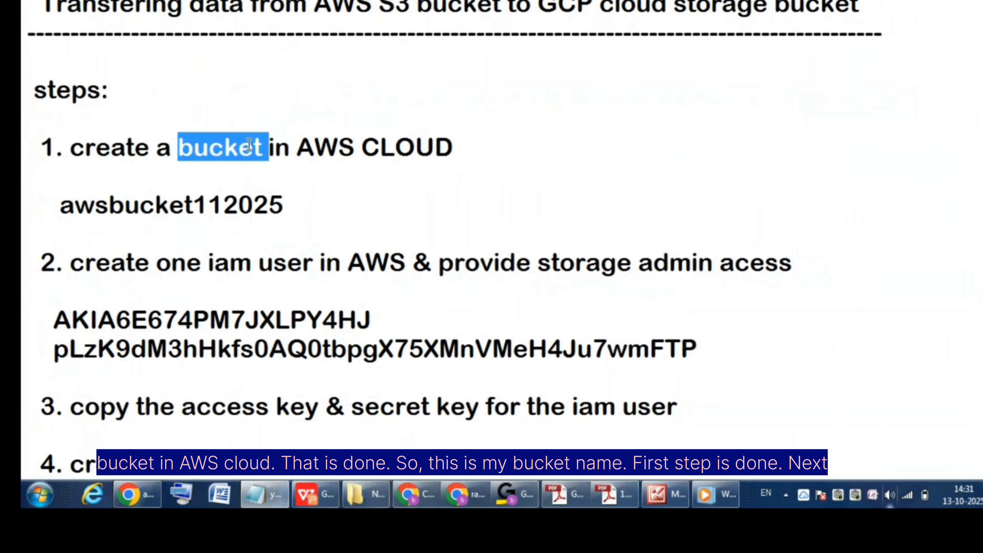
pyautogui.doubleClick(143, 206)
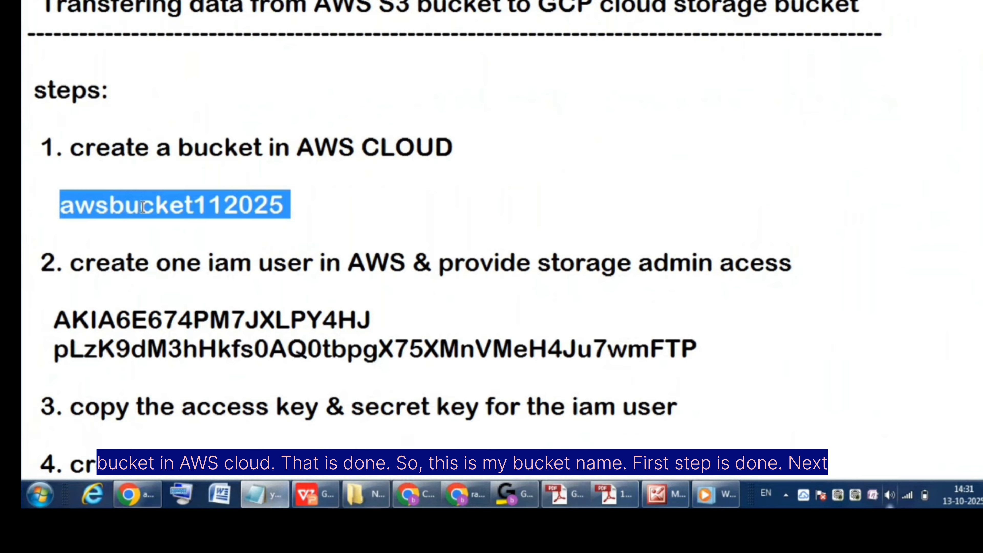
pyautogui.doubleClick(232, 263)
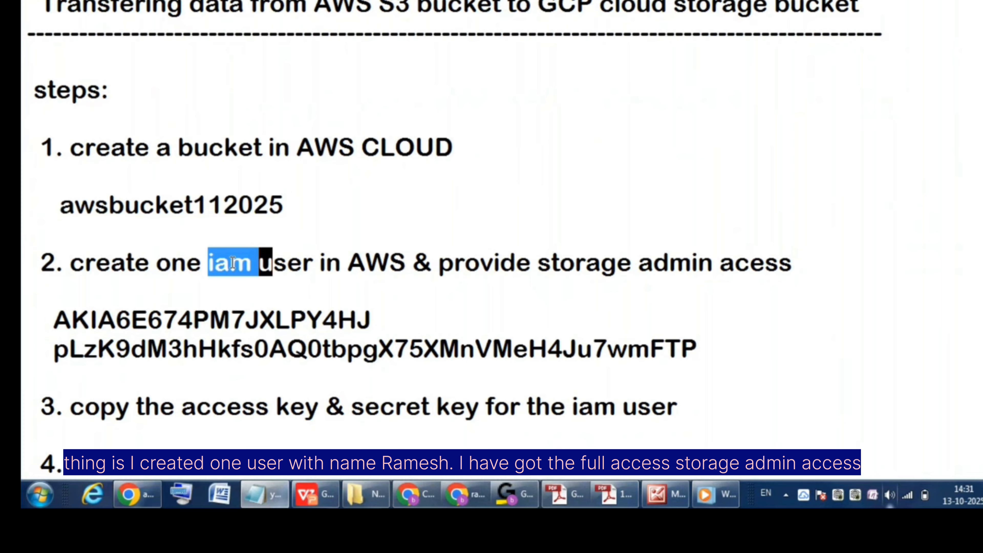
pyautogui.doubleClick(666, 265)
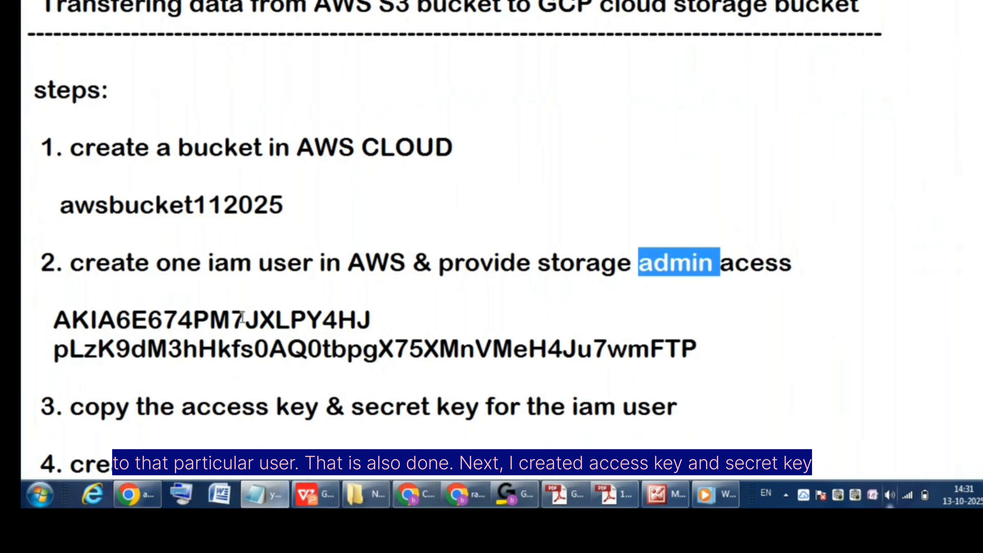
pyautogui.click(233, 322)
pyautogui.doubleClick(233, 321)
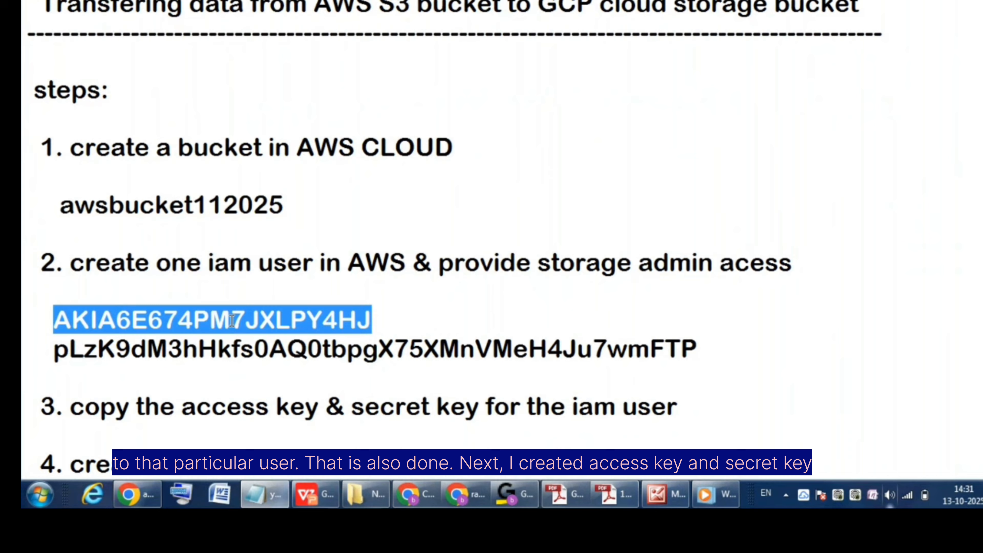
pyautogui.doubleClick(237, 347)
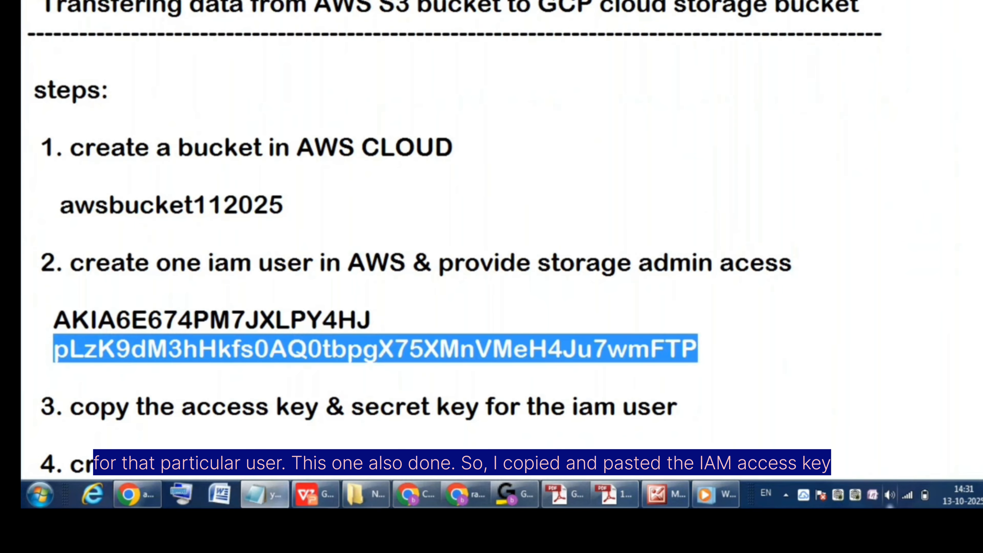
pyautogui.scroll(-2, 263, 287)
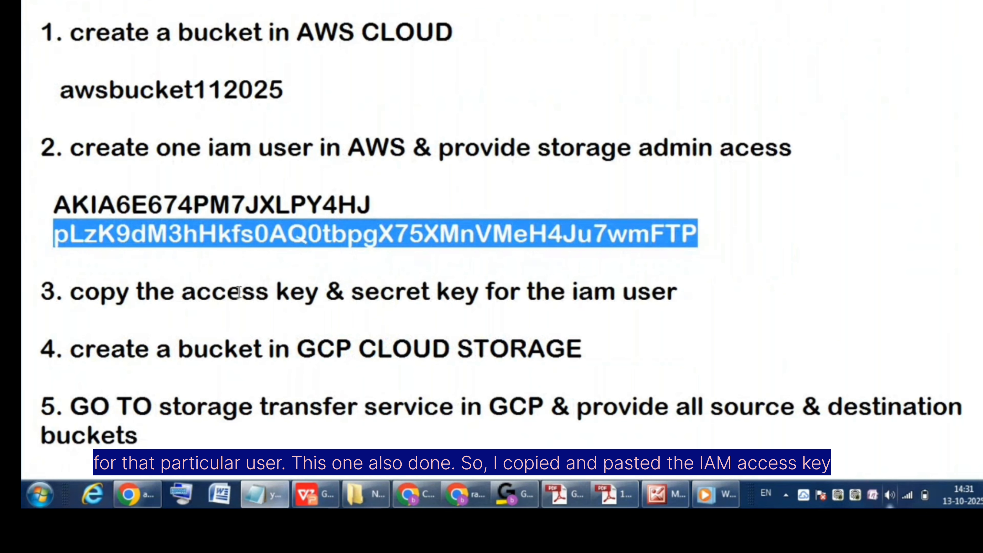